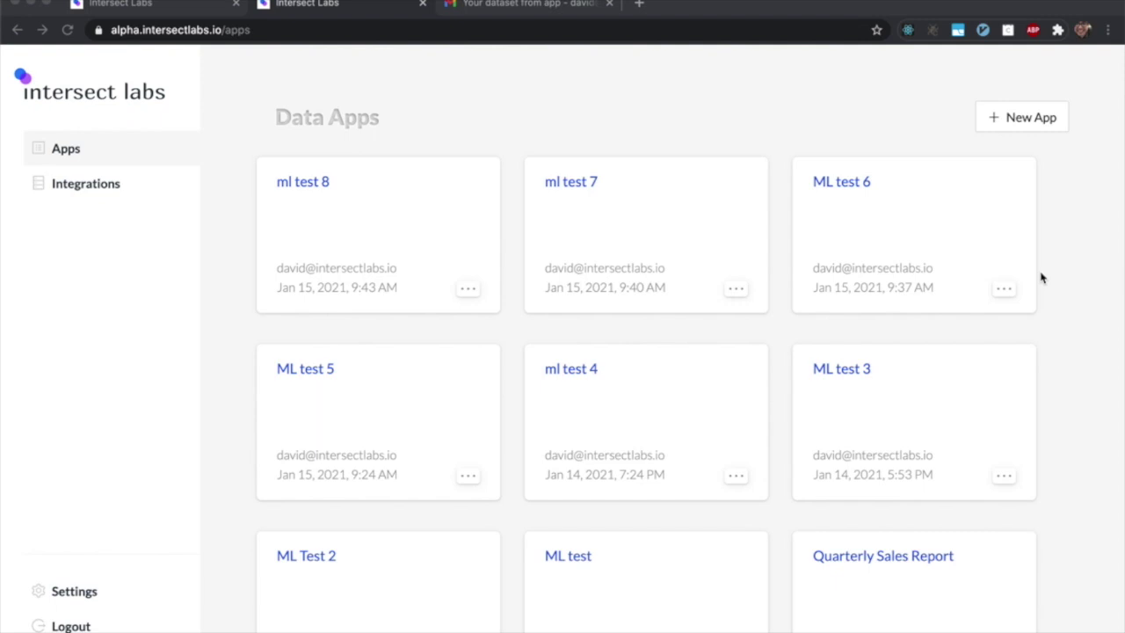
Switch to the Gmail message and look over its Store Type Report, Department Report and Store Report CSV attachments.
key("ctrl+Tab")
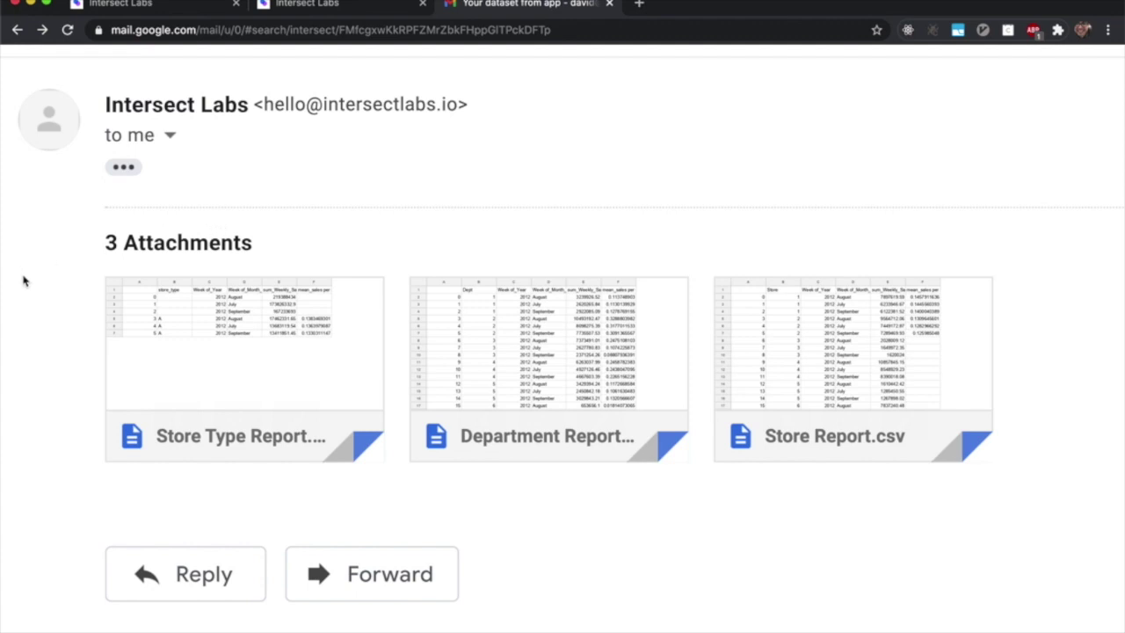
mouse_move(188, 351)
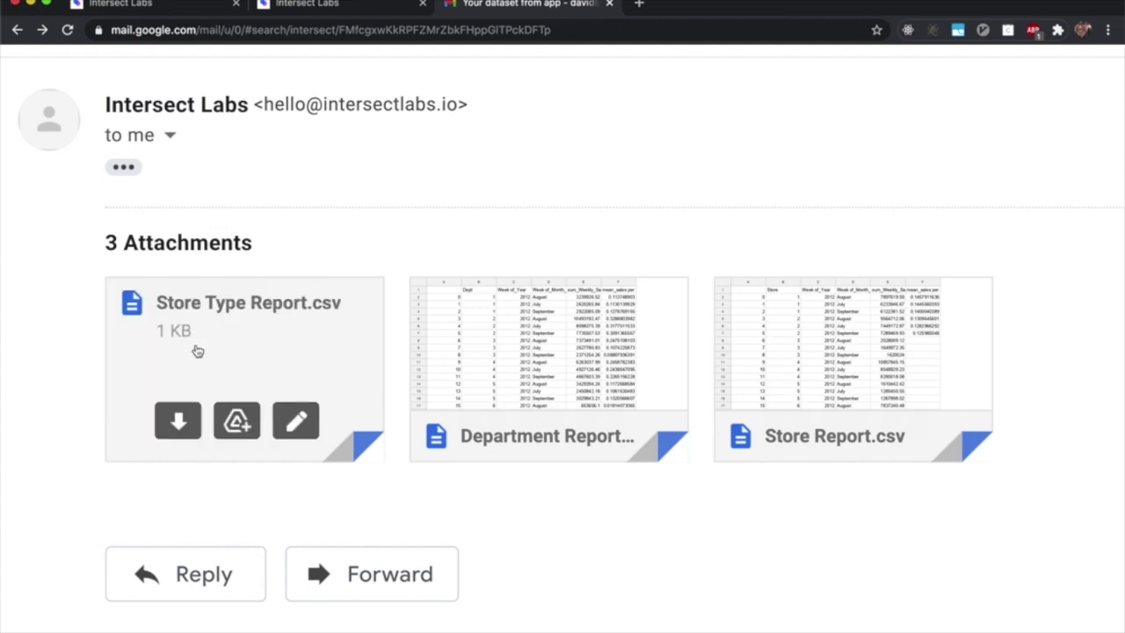
mouse_move(539, 358)
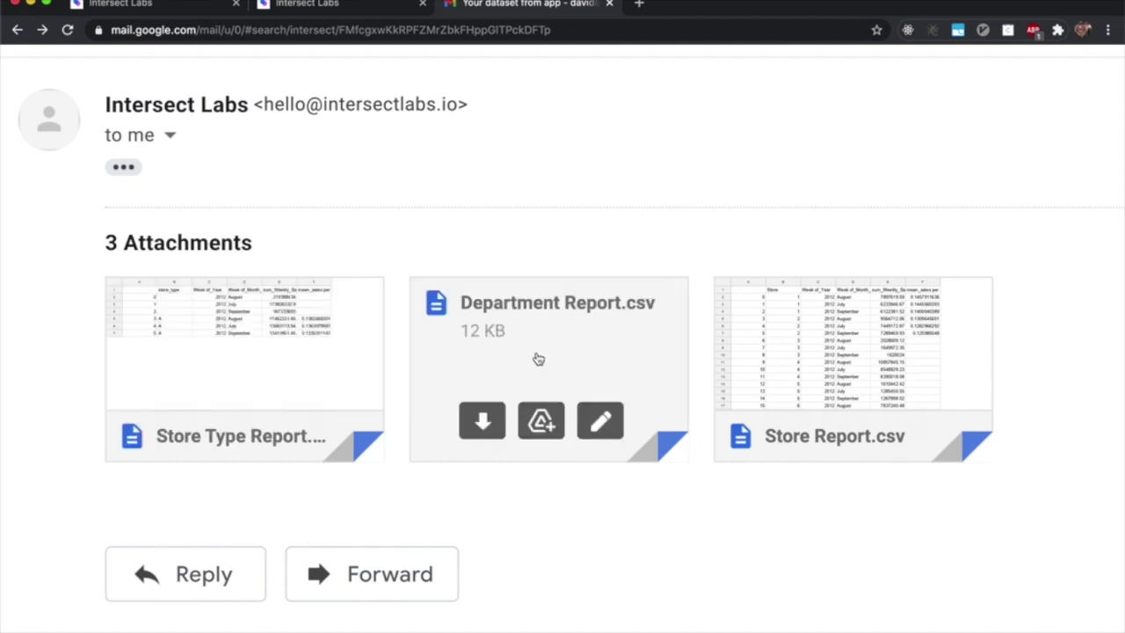
mouse_move(847, 352)
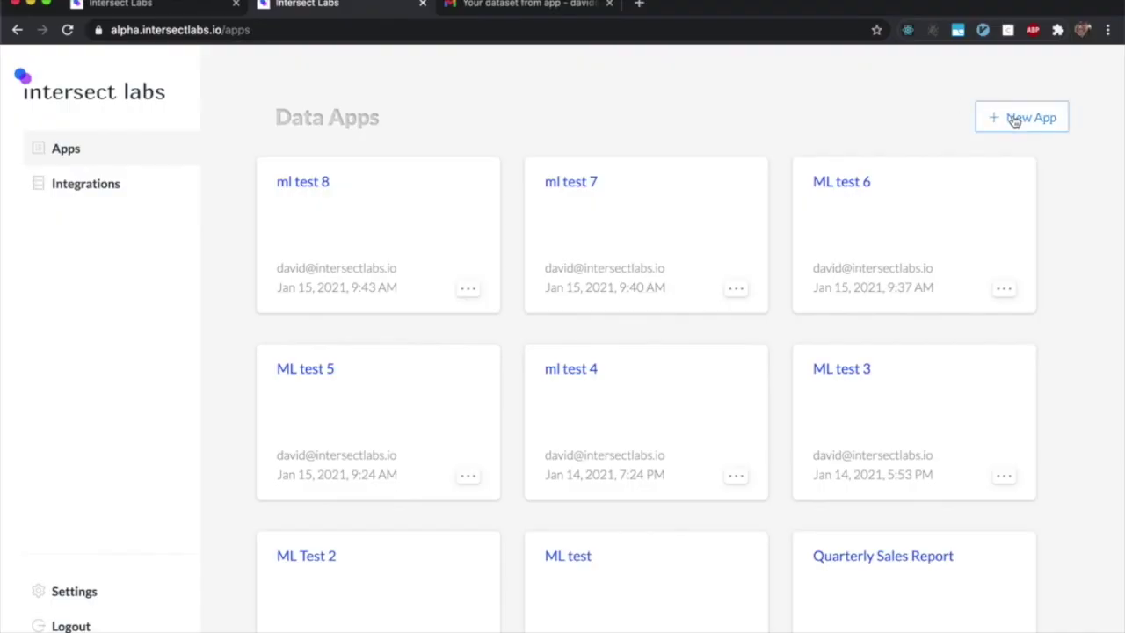
Create a new data app named "Quarterly sales report".
left_click(1016, 118)
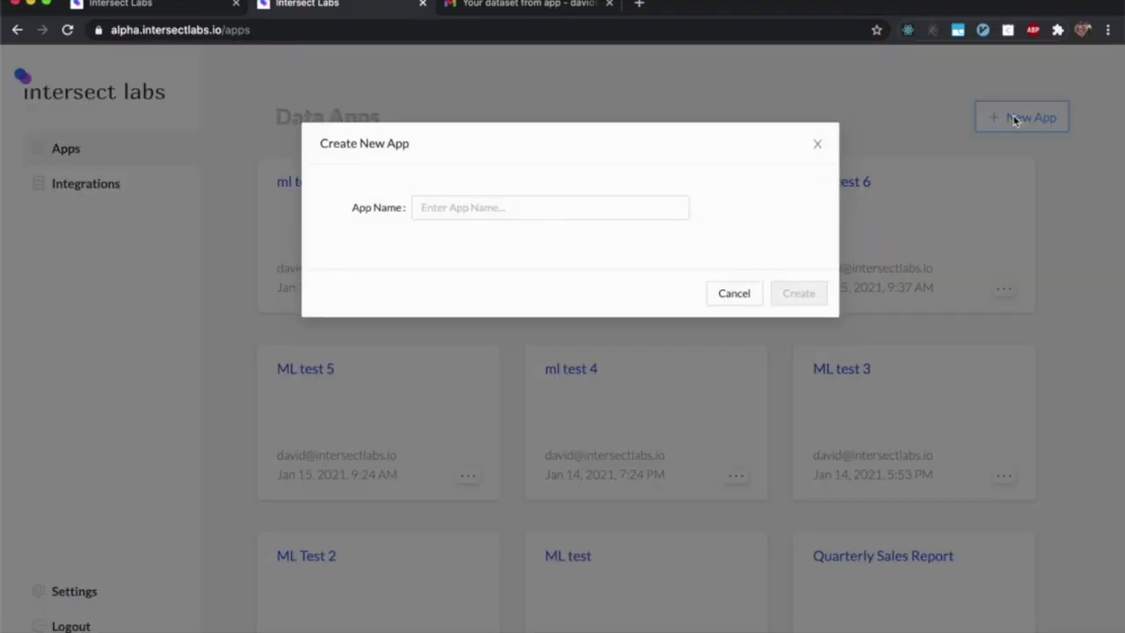
left_click(575, 208)
type("Qua")
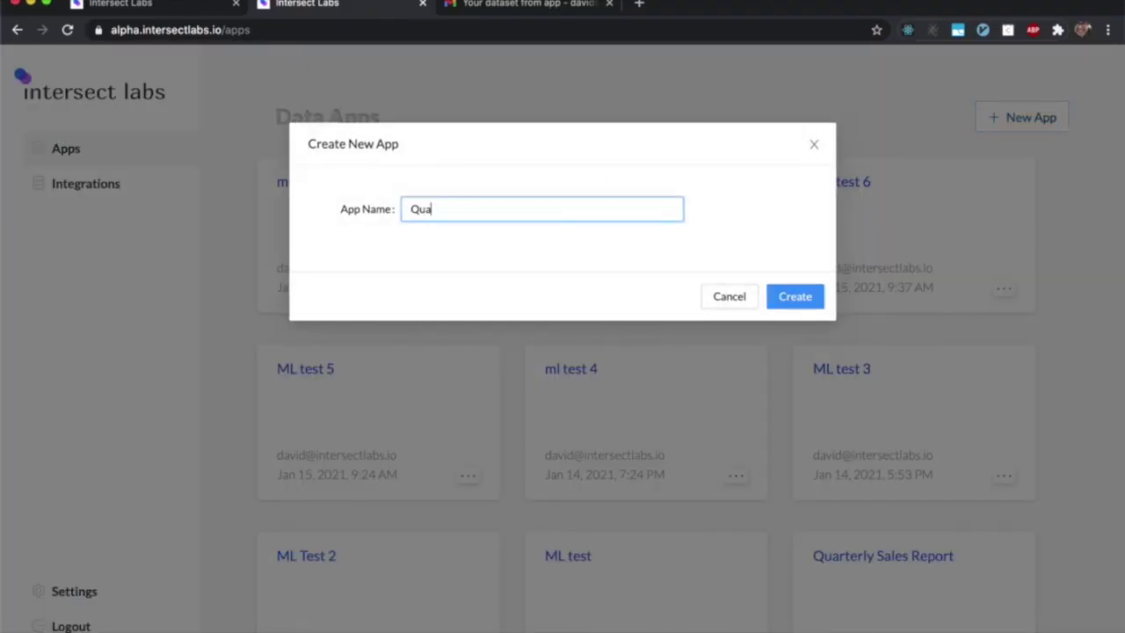
type("rterly sales report")
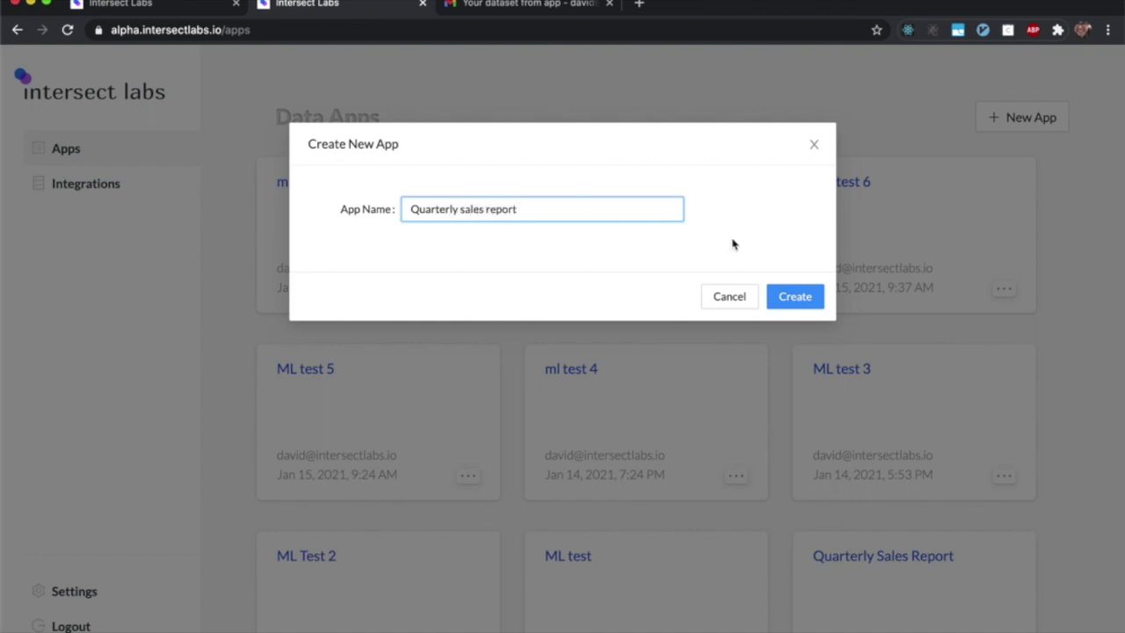
left_click(802, 296)
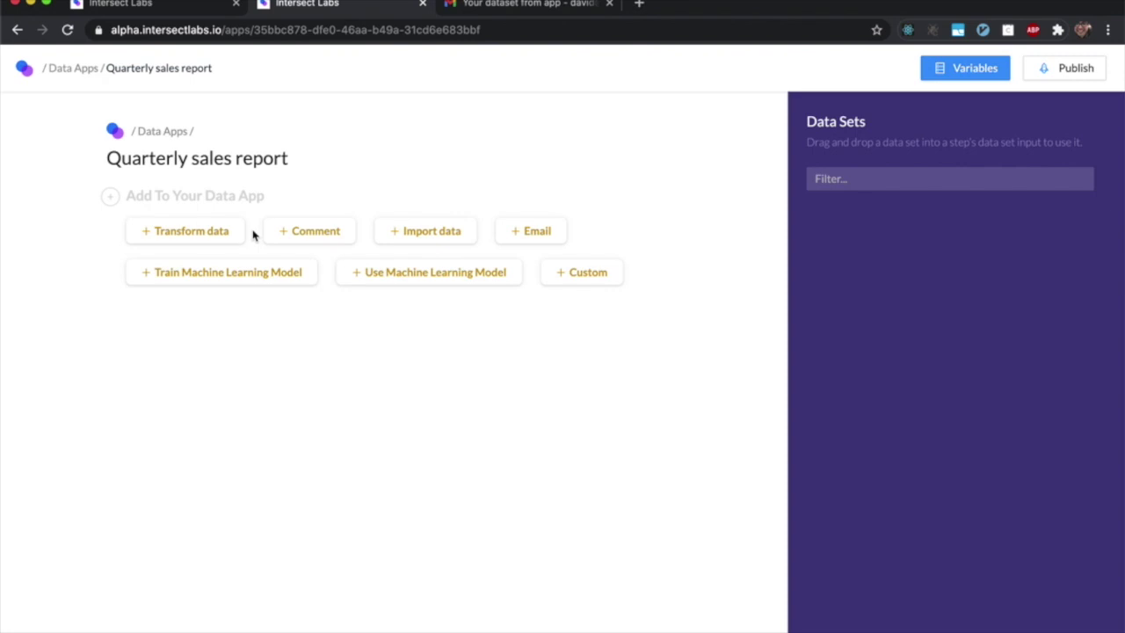
Add a Read/upload file import step and upload Q3_2012.csv into it.
left_click(434, 238)
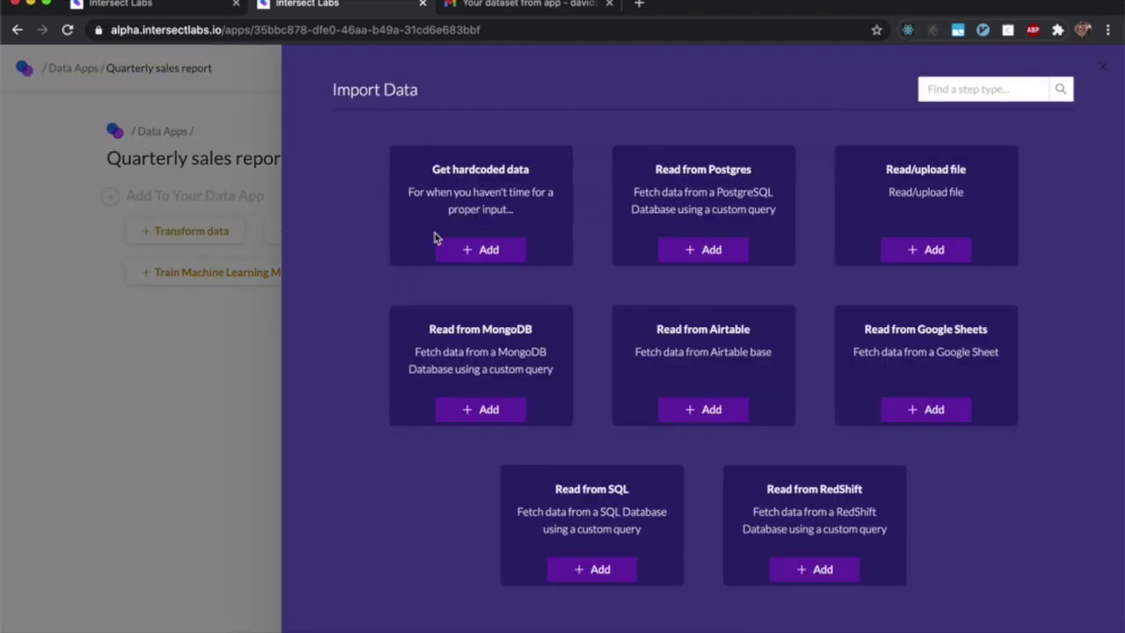
left_click(912, 254)
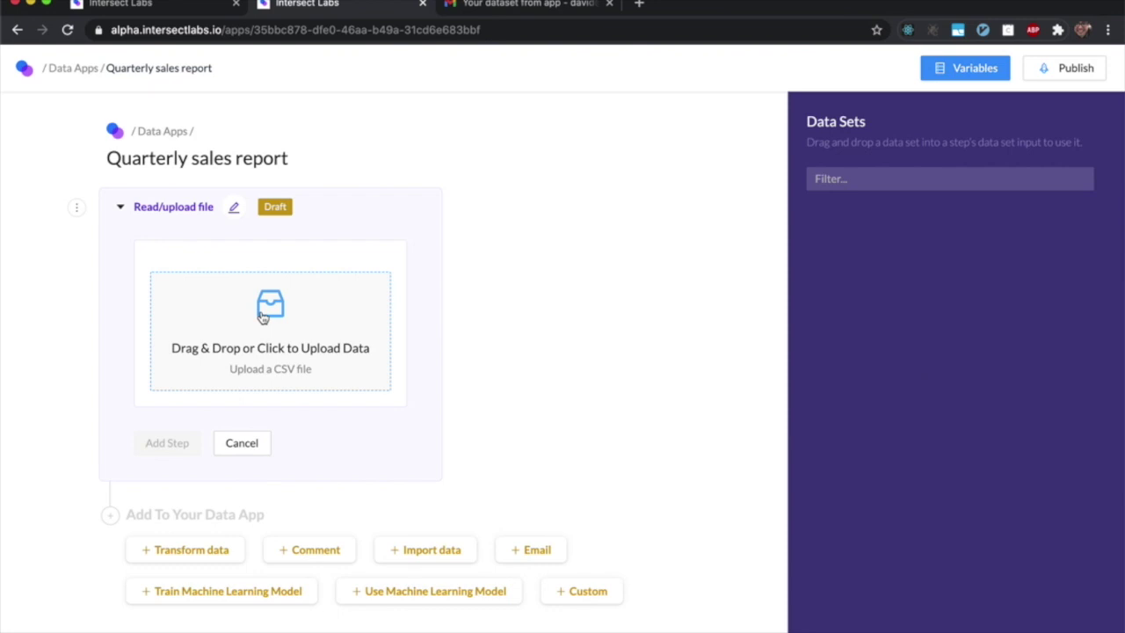
left_click_drag(2, 238, 208, 319)
left_click(166, 466)
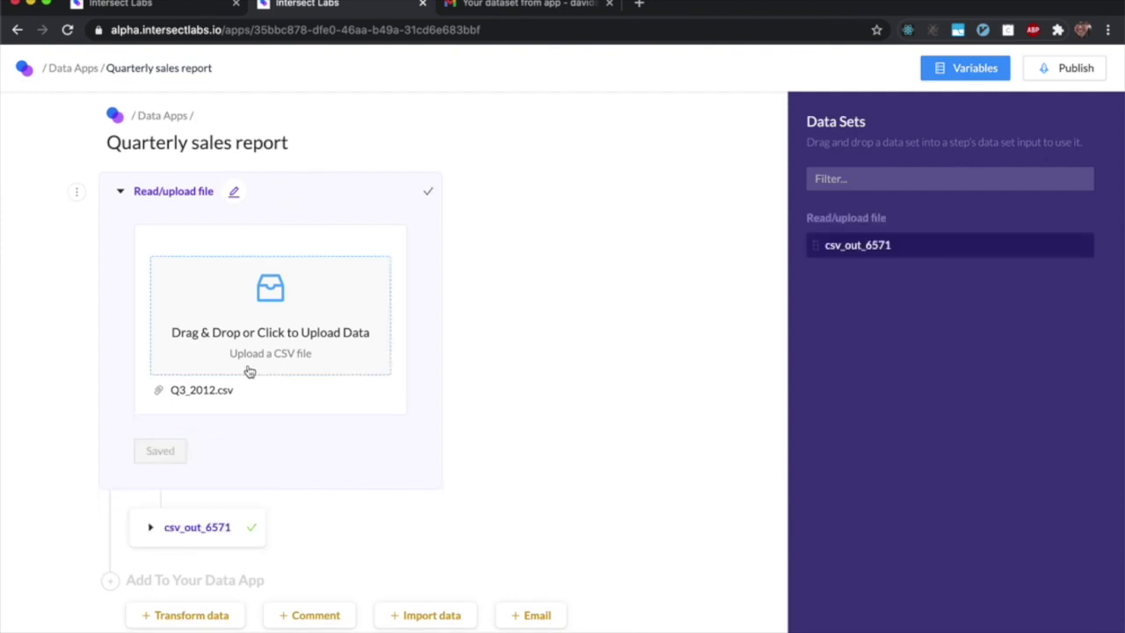
Expand the uploaded file's output data set and rename it raw_csv_upload.
left_click(151, 531)
scroll(156, 528, "down", 5)
left_click(251, 307)
type("raw_csv_upload")
key("Return")
scroll(238, 302, "up", 3)
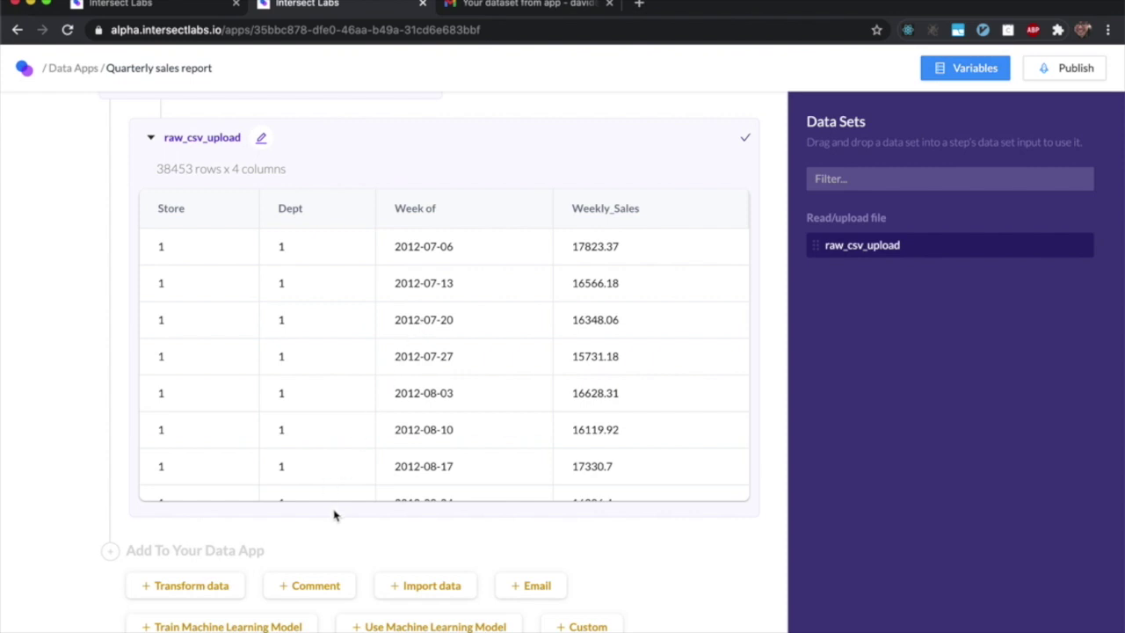
Search the data transformations for "date" and insert an Extract from date/time column step.
scroll(334, 514, "down", 2)
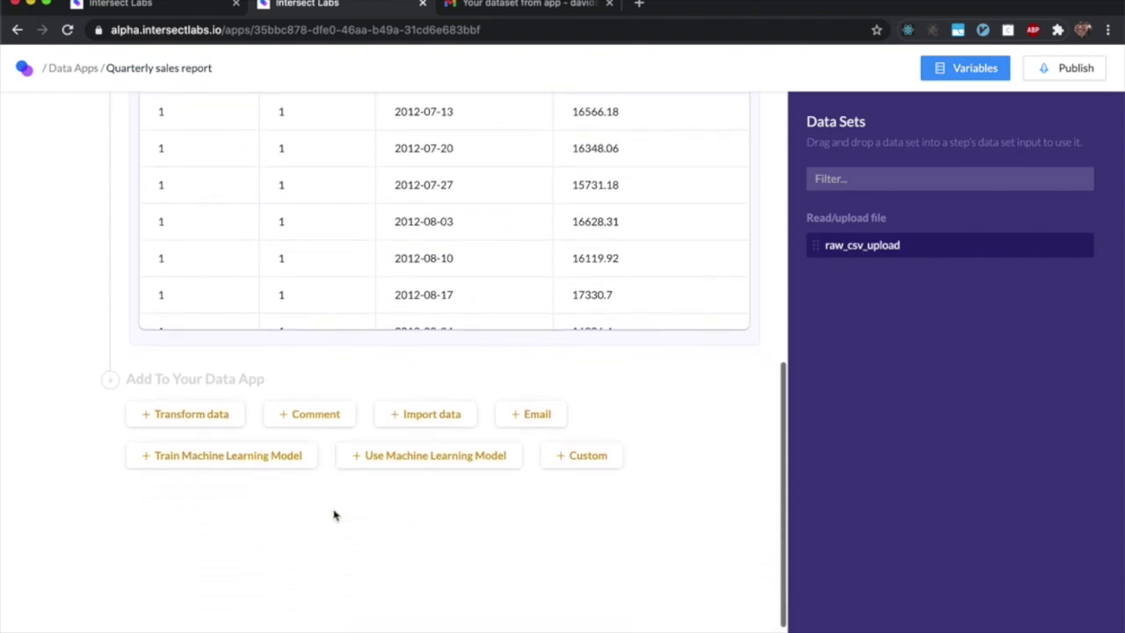
left_click(195, 419)
left_click(965, 92)
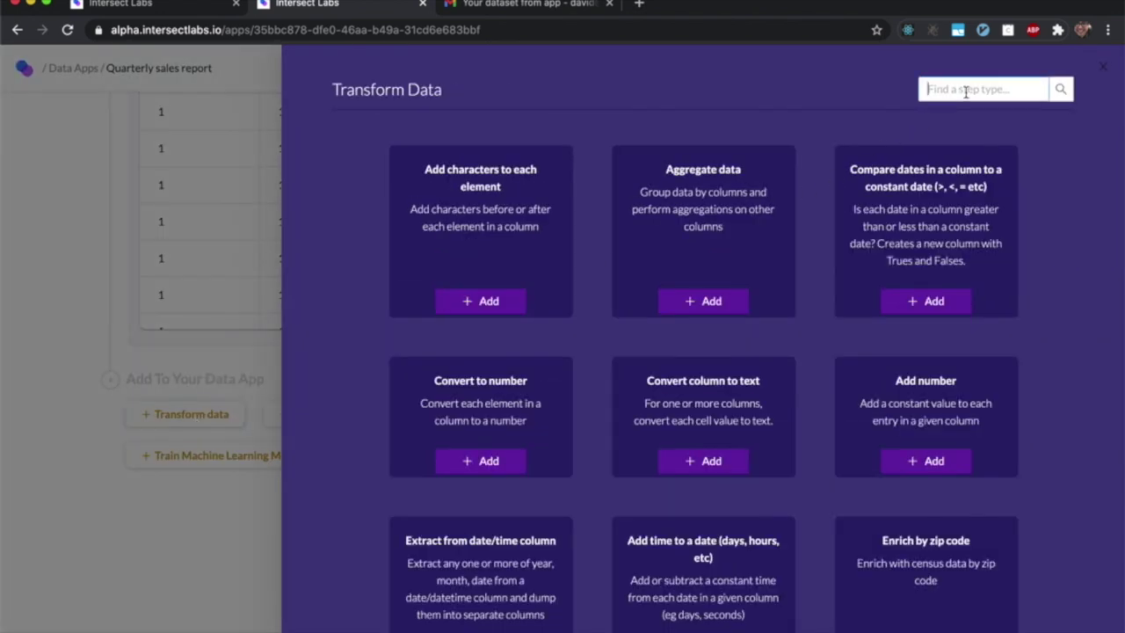
type("date")
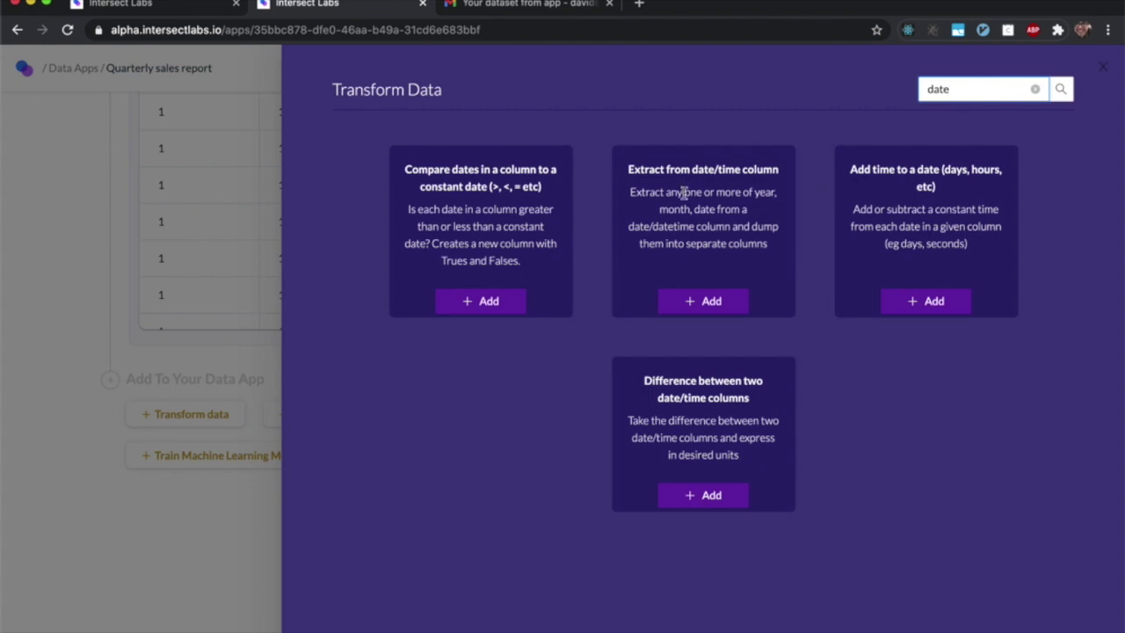
left_click(682, 307)
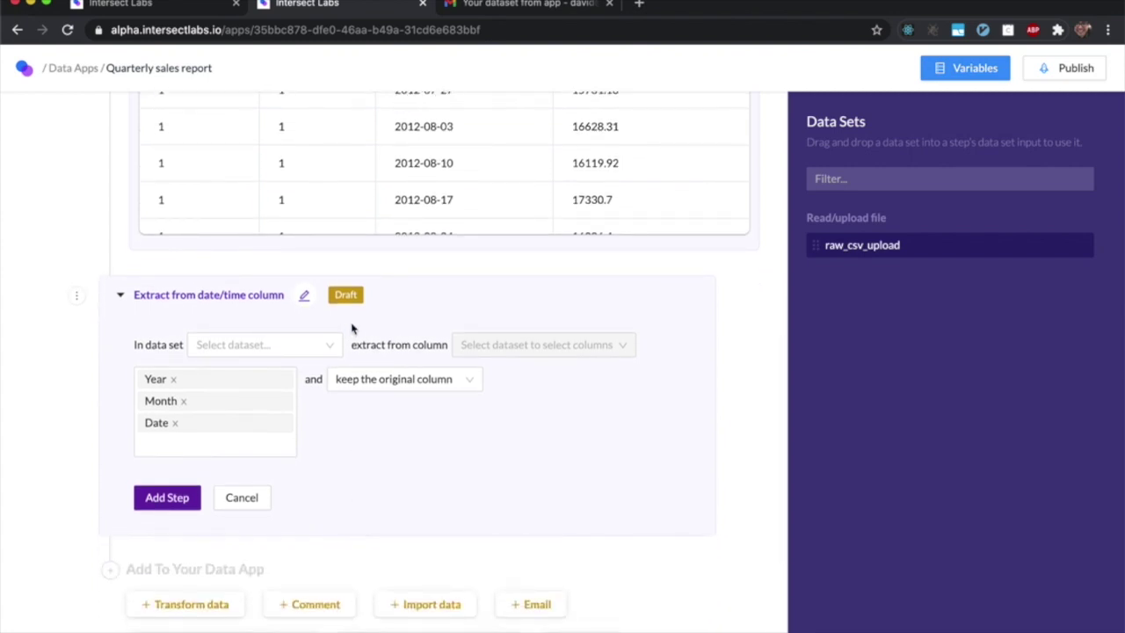
Set the extraction to use the Week of column in the raw_csv_upload data set.
left_click(290, 355)
left_click(268, 379)
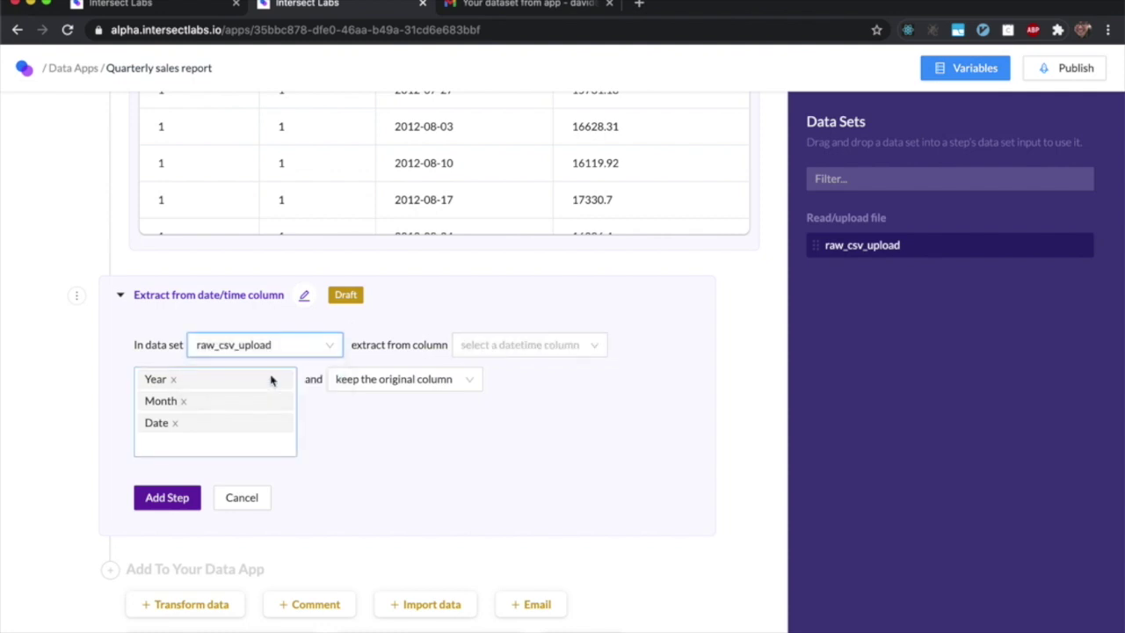
left_click(472, 346)
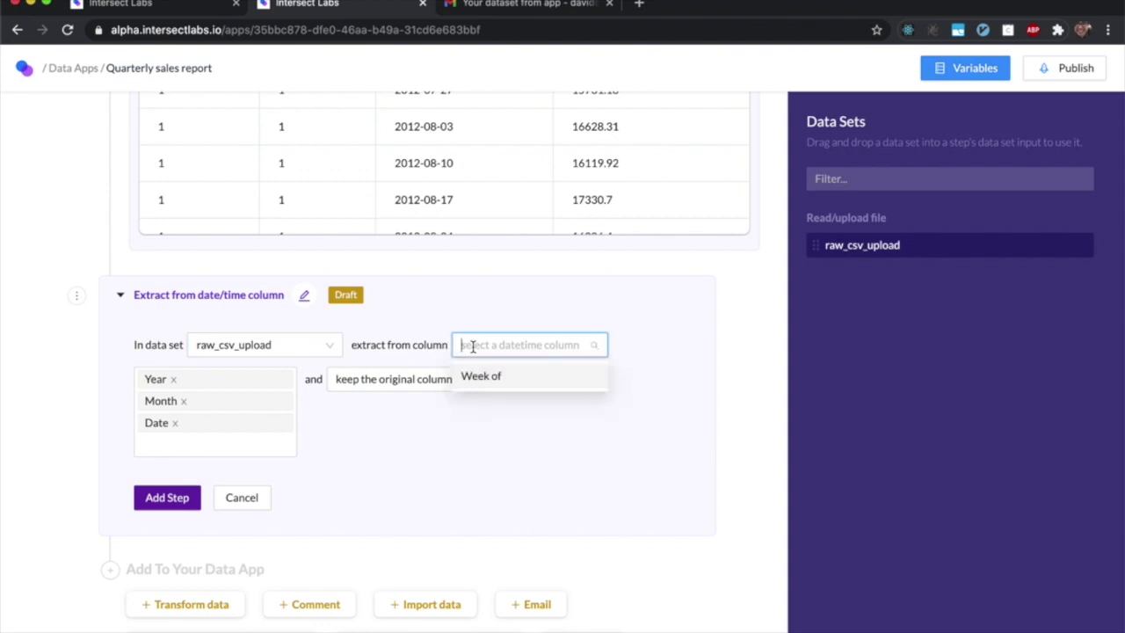
left_click(520, 377)
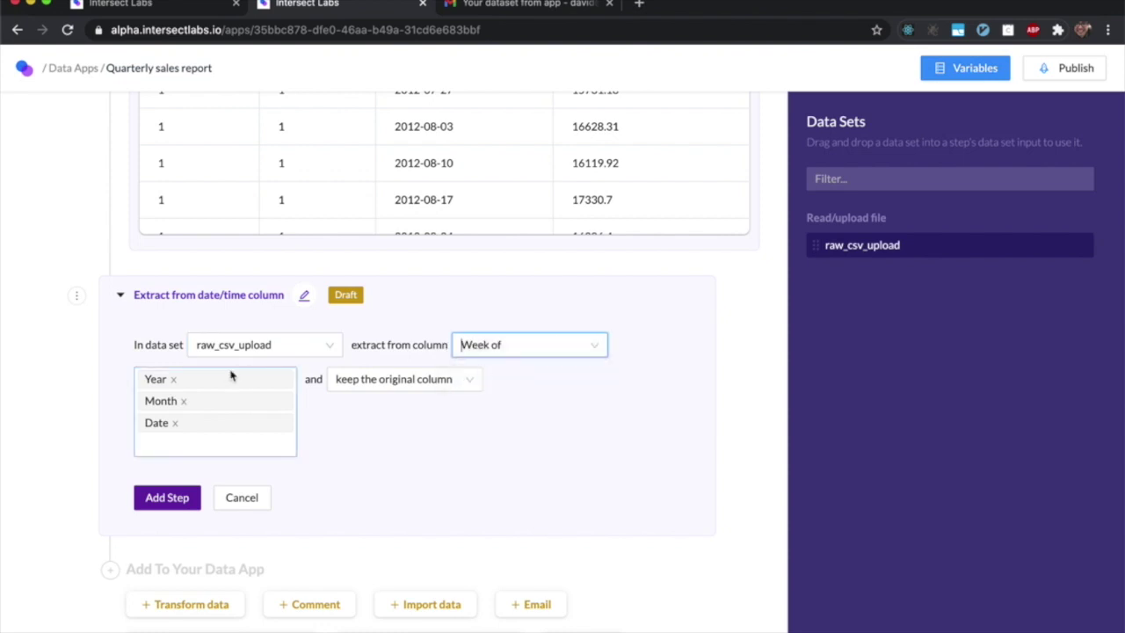
Remove Month and Date from the parts to extract and add Month name alongside Year.
left_click(183, 401)
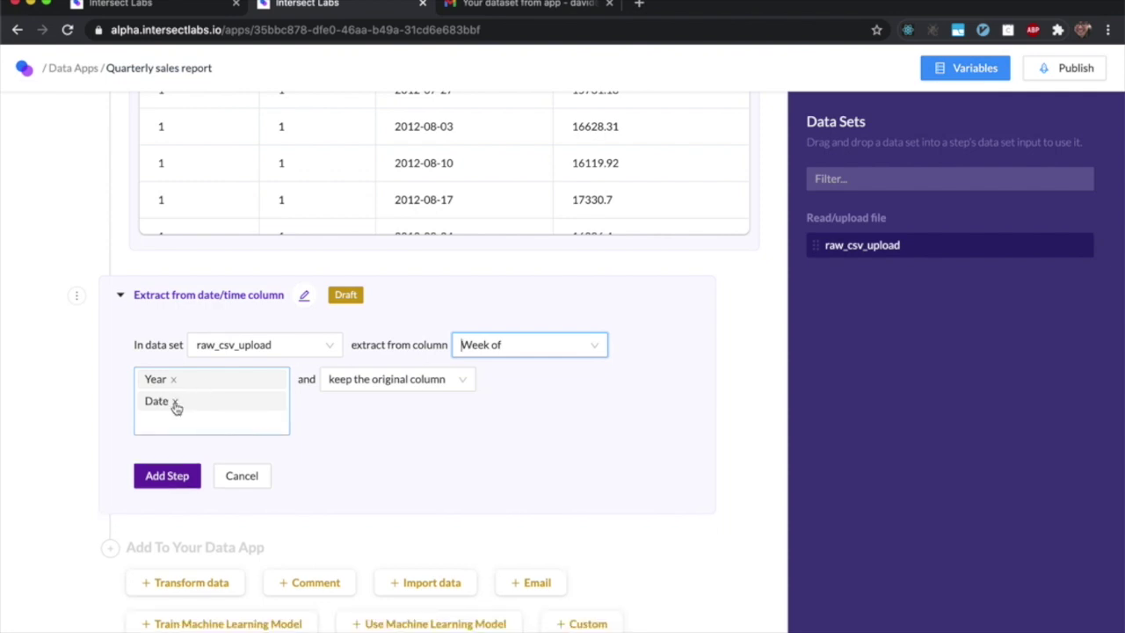
left_click(174, 401)
left_click(180, 409)
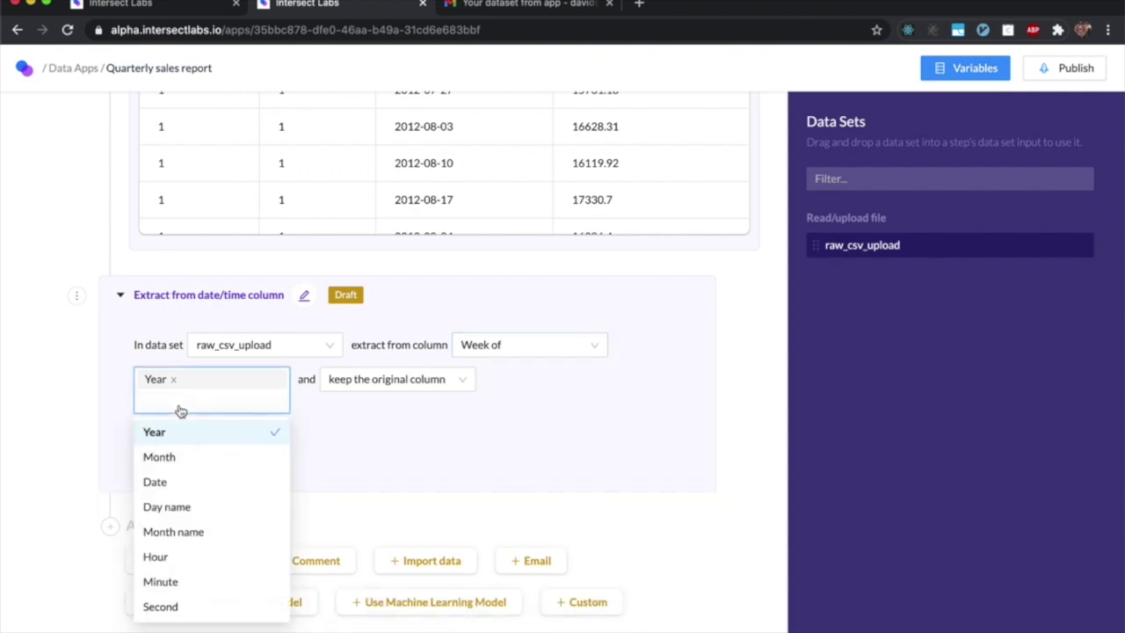
left_click(181, 531)
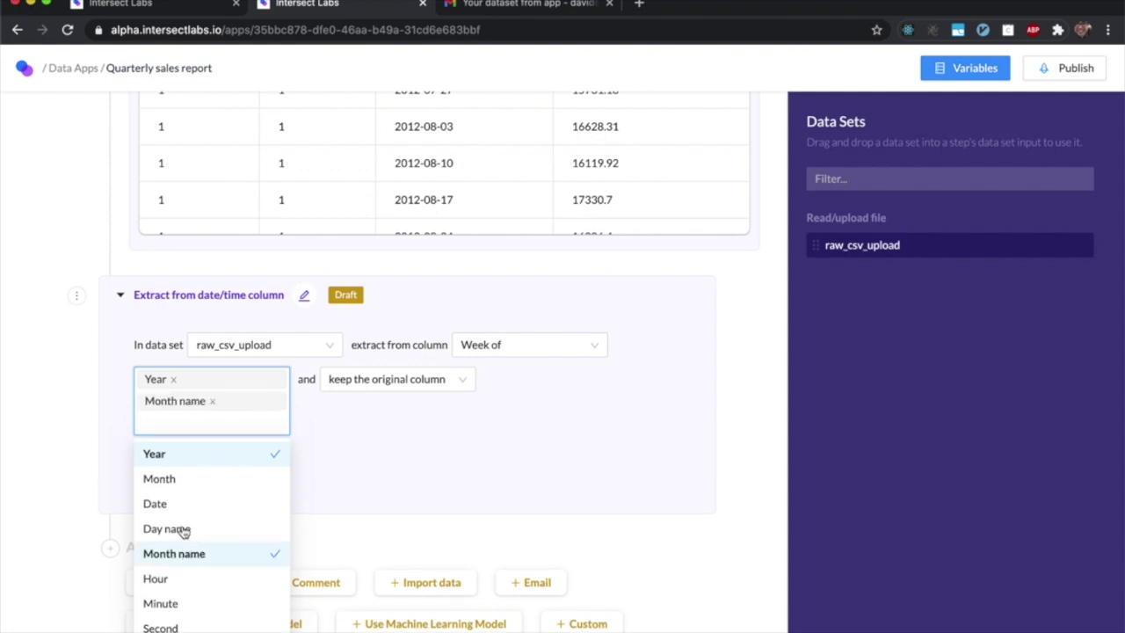
left_click(373, 430)
Choose to drop the original column and add the date extraction step to the app.
left_click(393, 384)
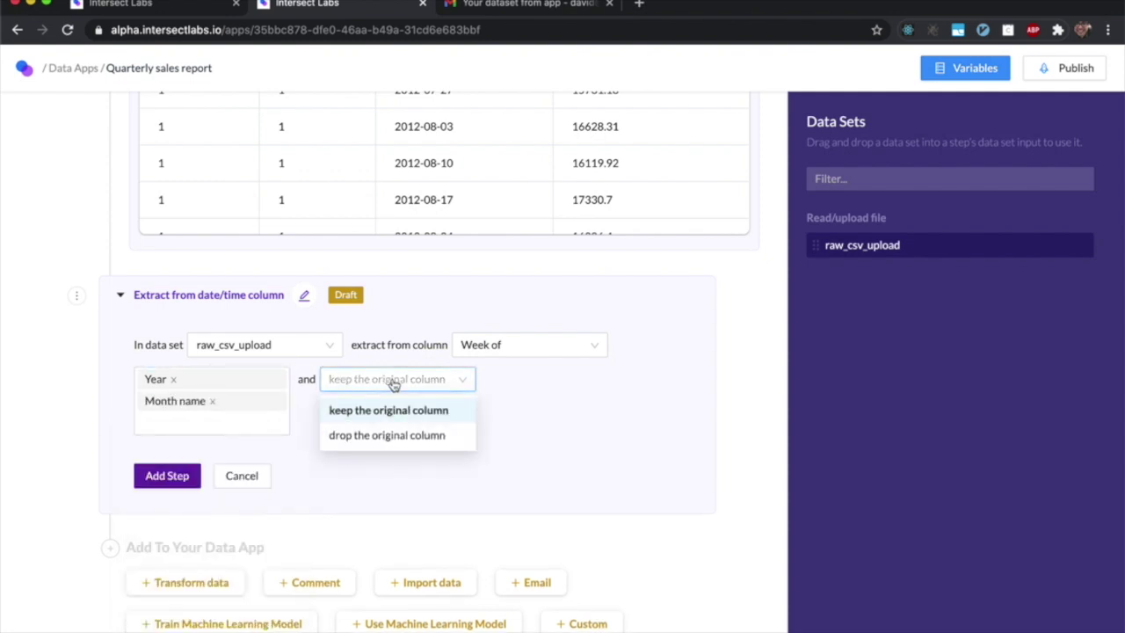
left_click(384, 434)
left_click(184, 475)
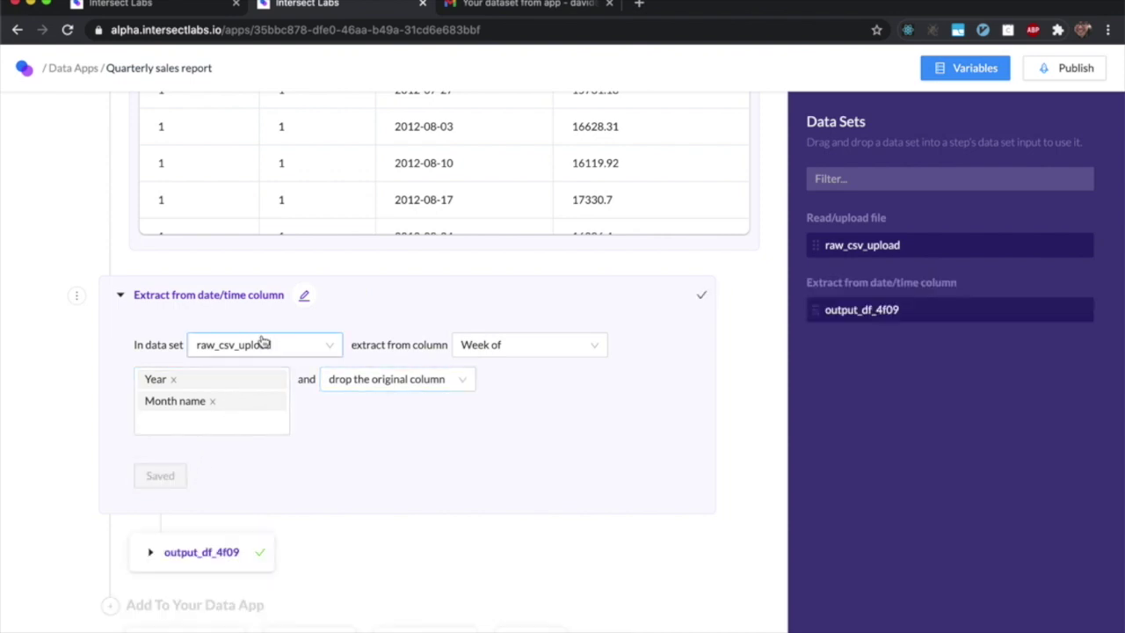
Preview the date extraction's output data set with its row count and rename it cleaned_csv_upload.
scroll(241, 435, "down", 3)
left_click(150, 389)
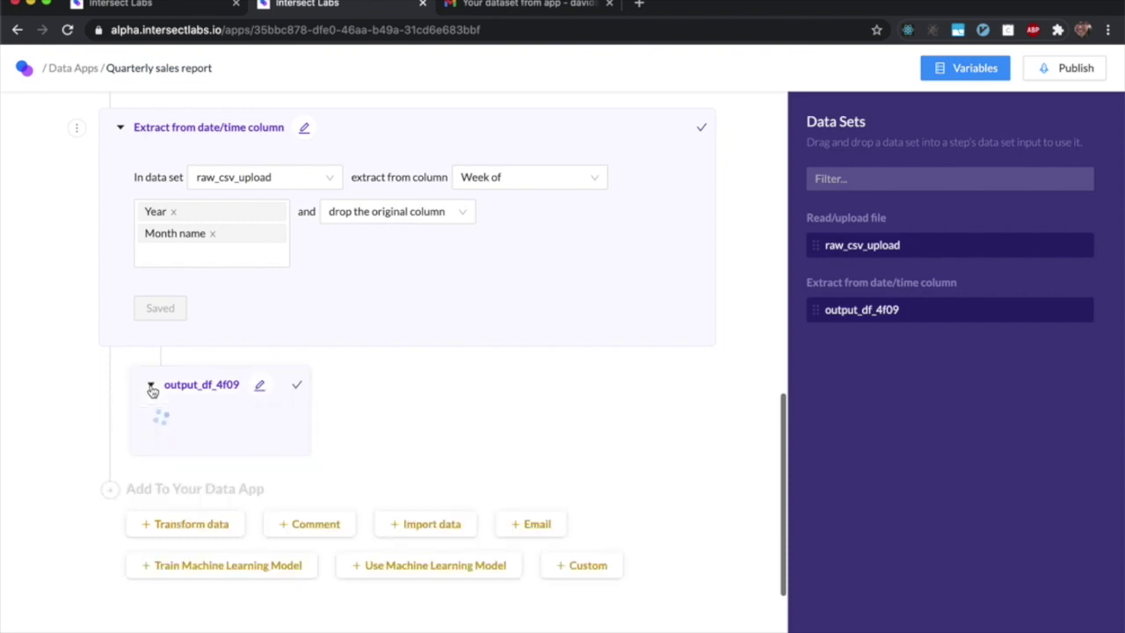
scroll(204, 409, "down", 3)
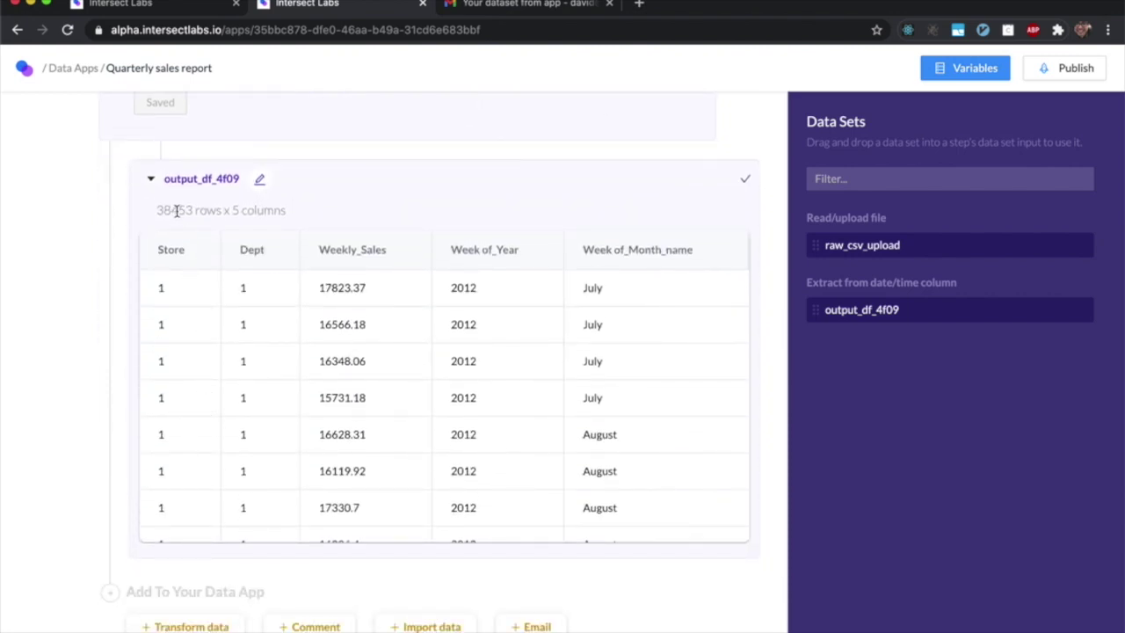
left_click_drag(170, 211, 157, 211)
left_click(368, 209)
left_click(260, 178)
double_click(245, 179)
type("cleaned_csv_upload")
left_click(305, 178)
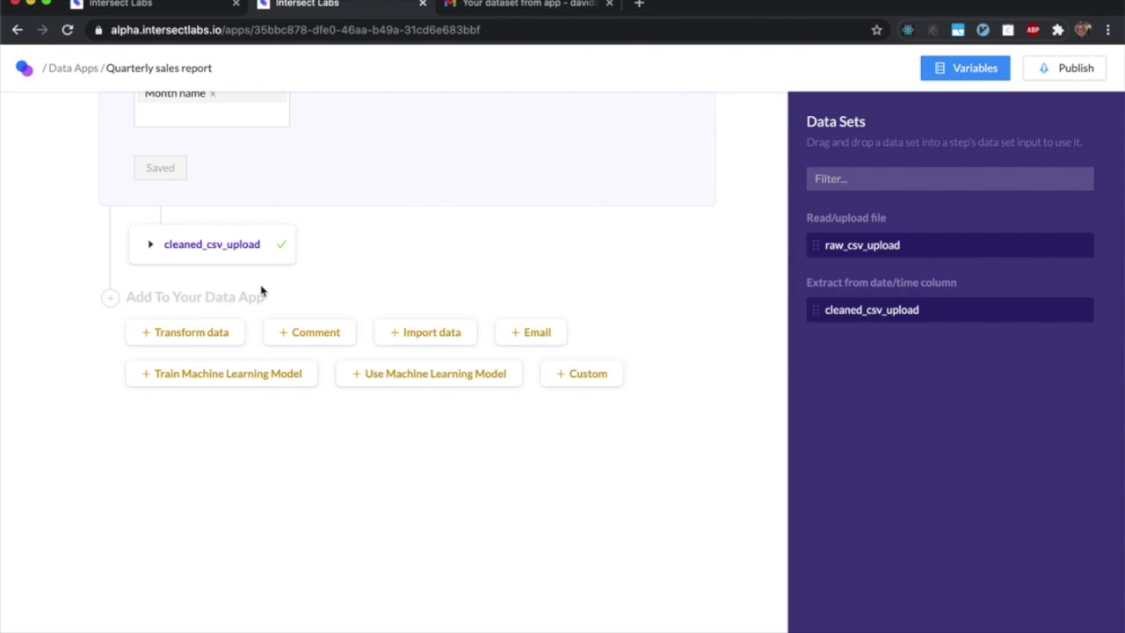
Add a Read from Postgres step on the sampledb integration with the query "SELECT id, store_type, size FROM retail.store;" and save it.
left_click(426, 341)
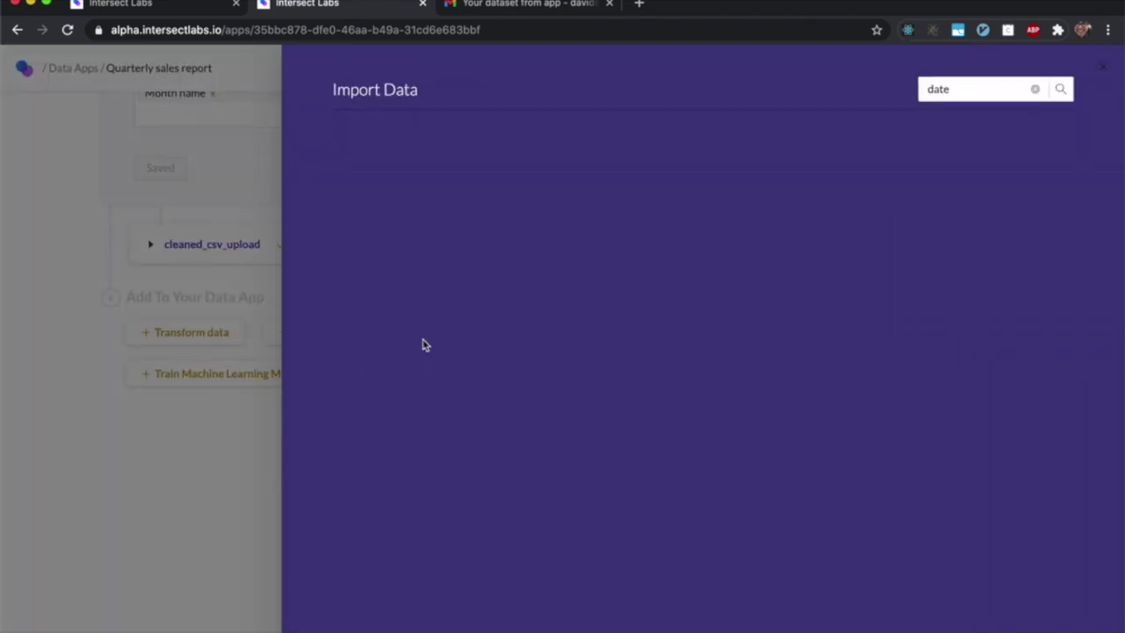
left_click(680, 255)
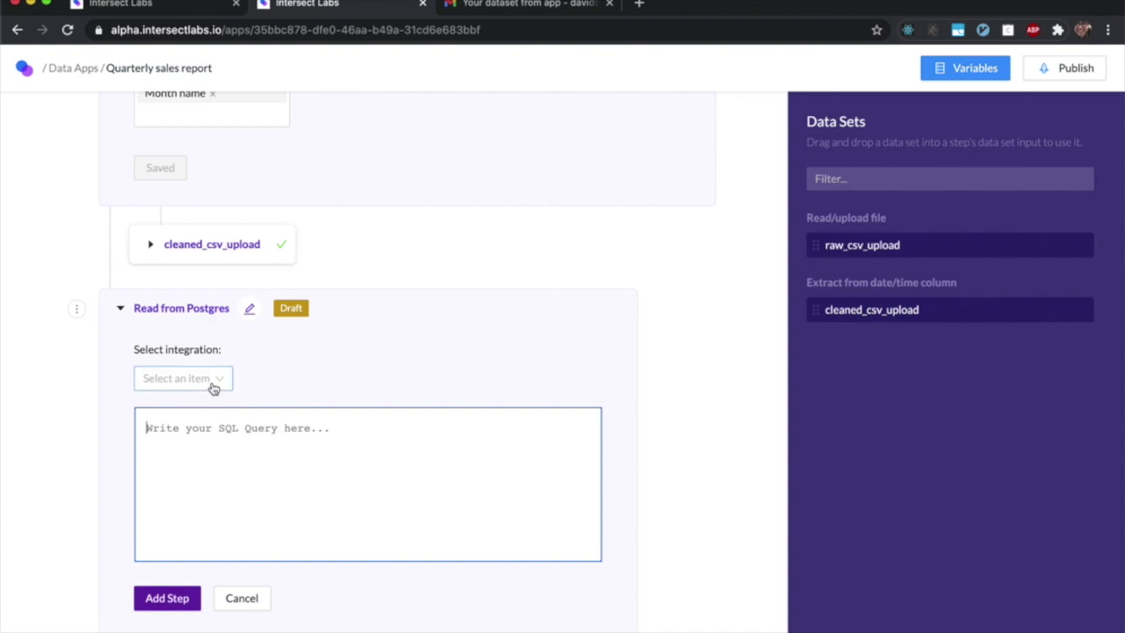
left_click(213, 388)
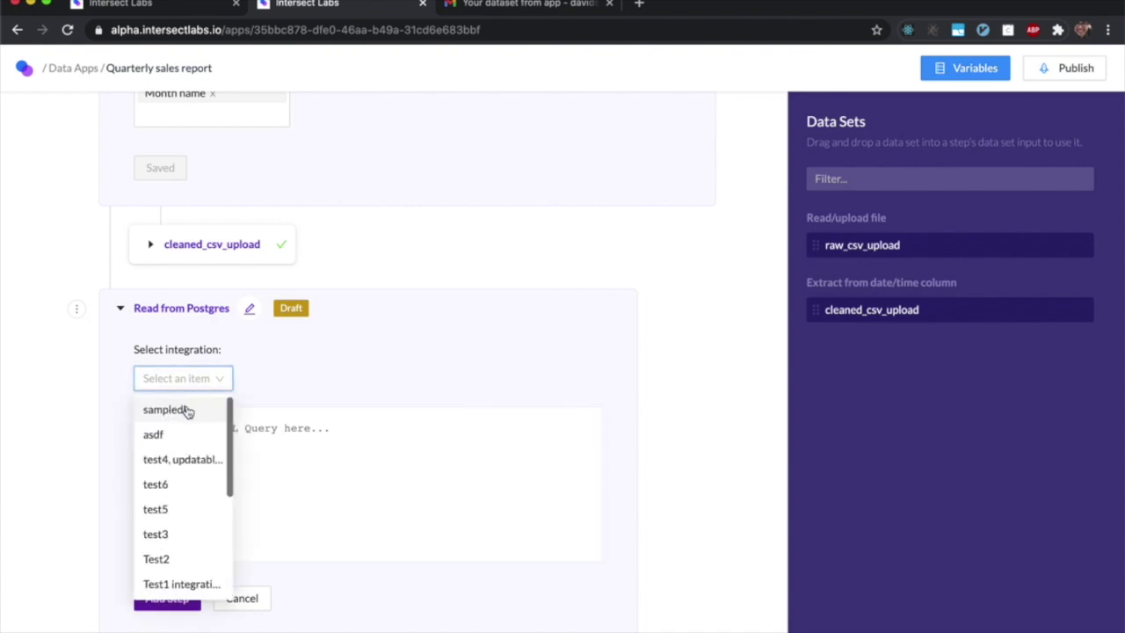
left_click(186, 408)
left_click(213, 434)
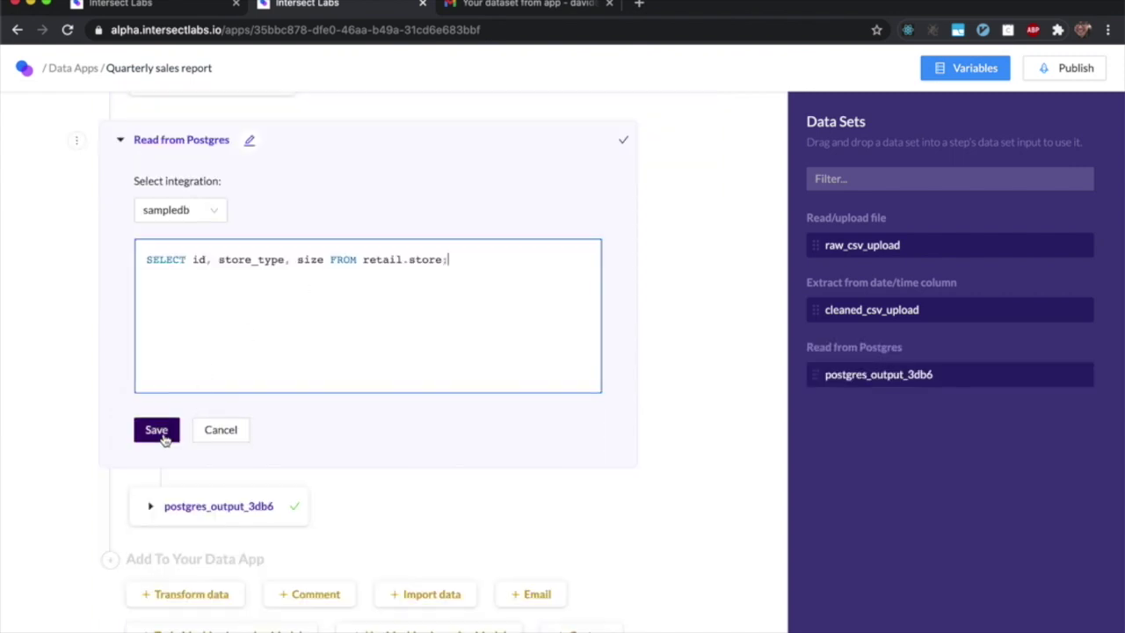
left_click(158, 431)
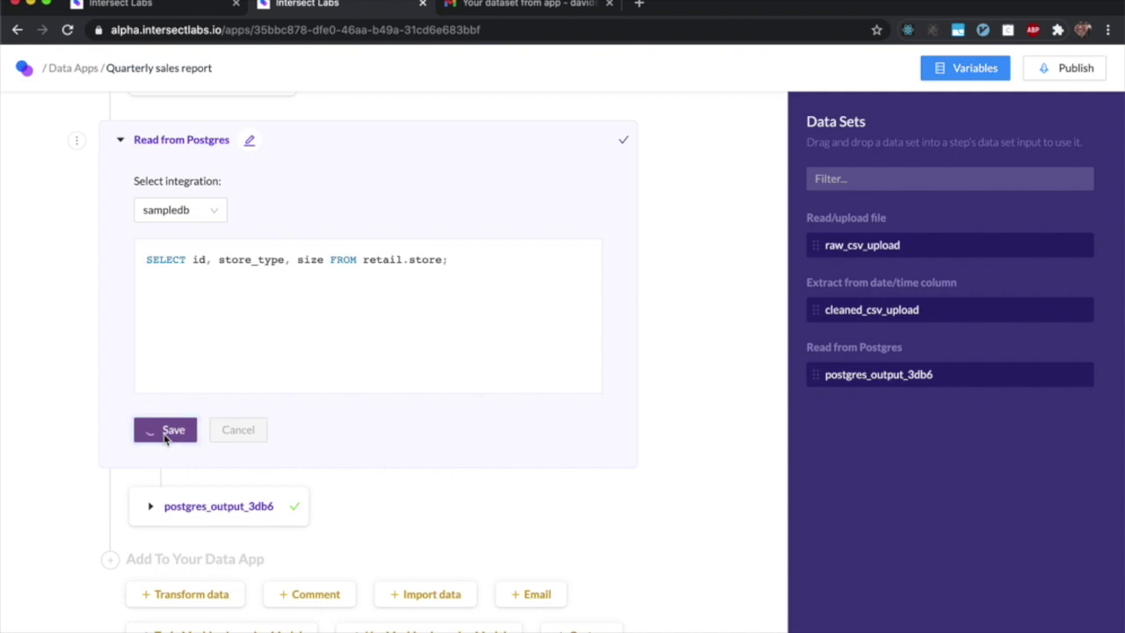
Expand the Postgres step's output data set and review its id, store_type and size columns.
left_click(151, 509)
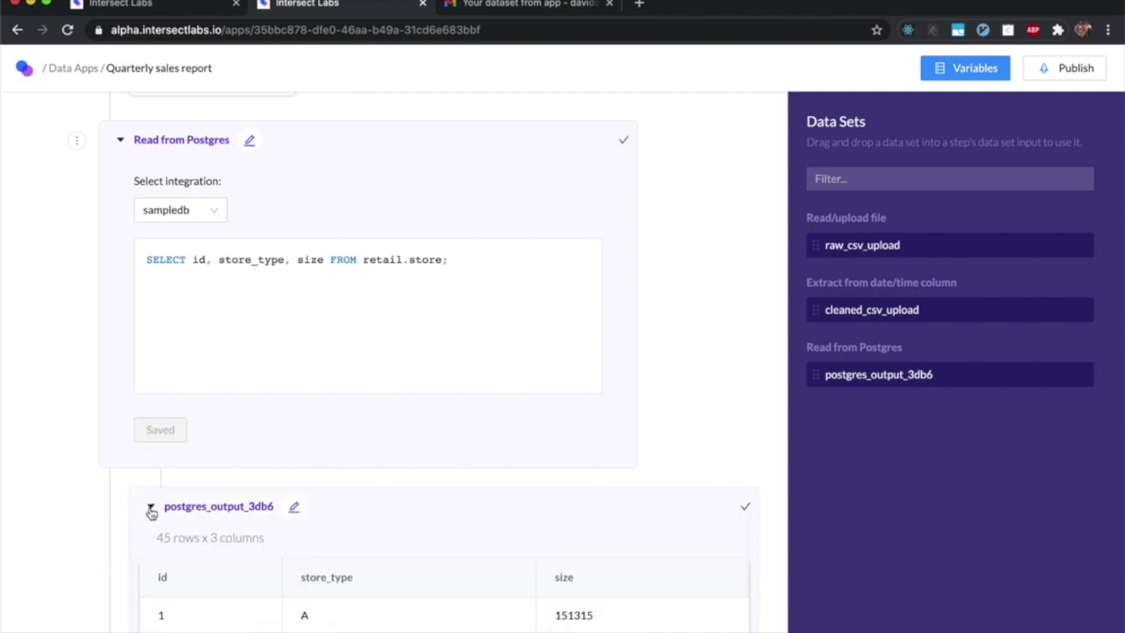
scroll(151, 513, "down", 5)
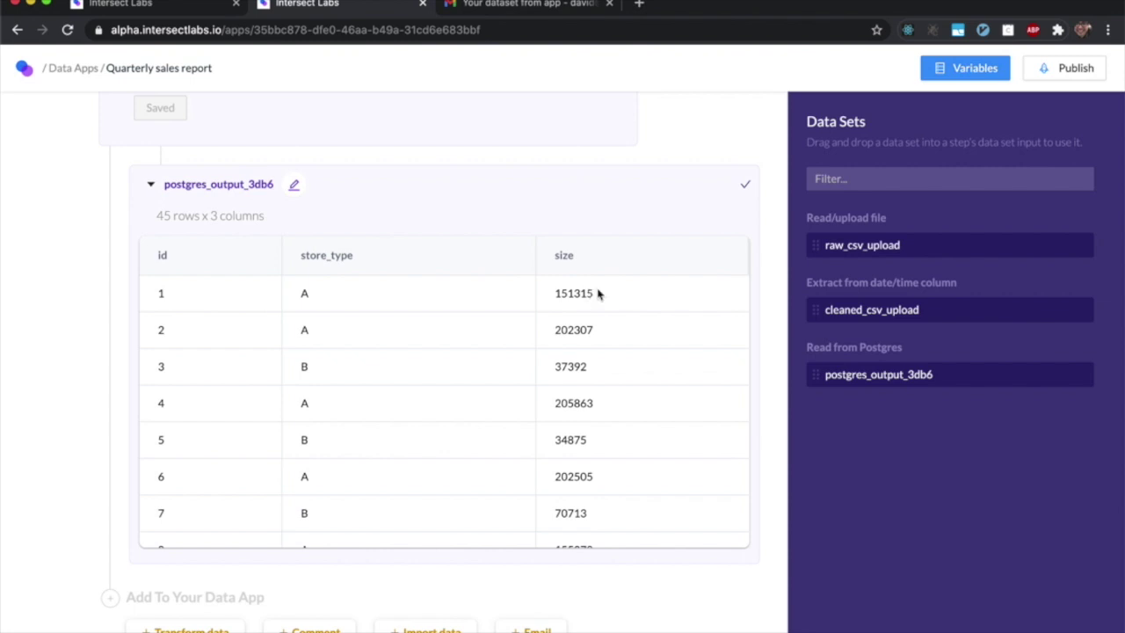
scroll(597, 293, "down", 2)
scroll(92, 182, "down", 1)
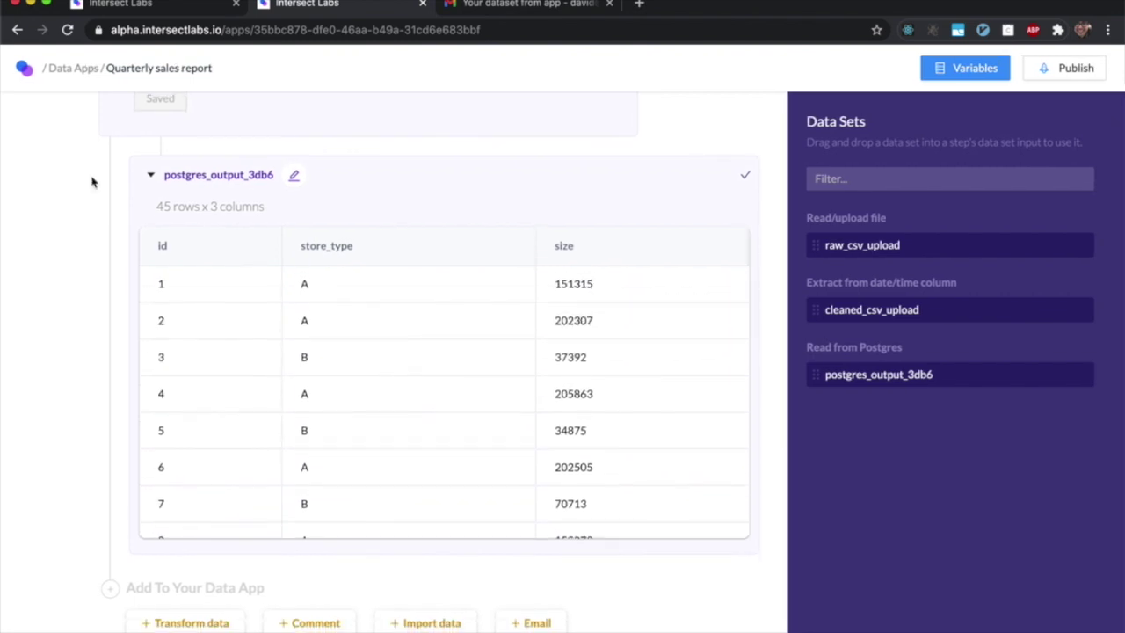
Insert a Join two datasets transform step that combines postgres_output_3db6 with cleaned_csv_upload.
scroll(103, 280, "down", 4)
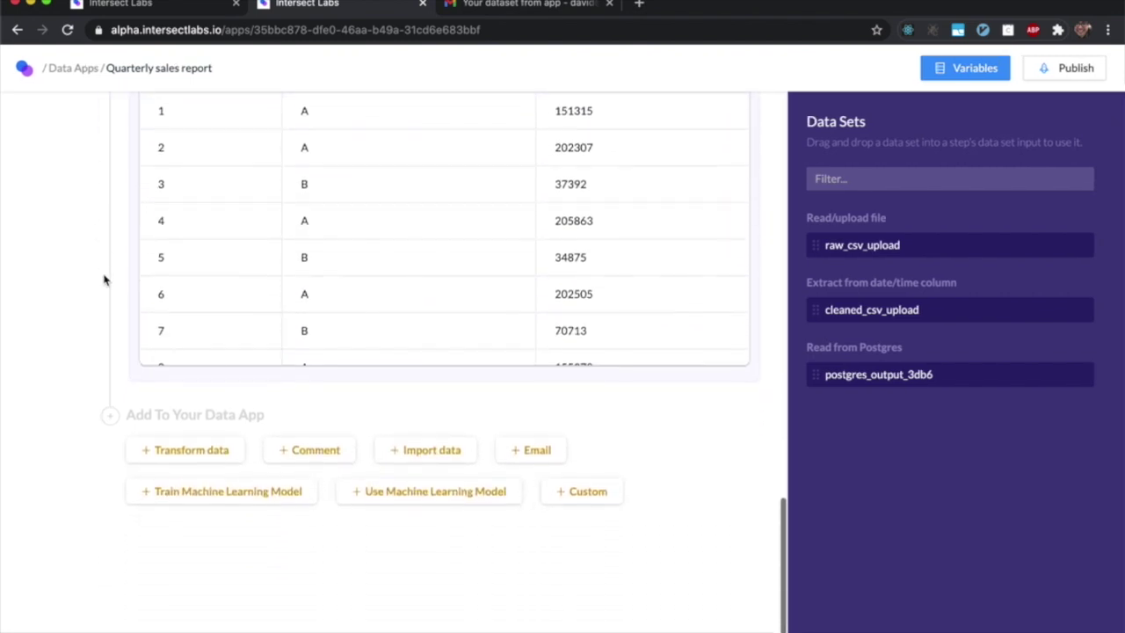
left_click(246, 445)
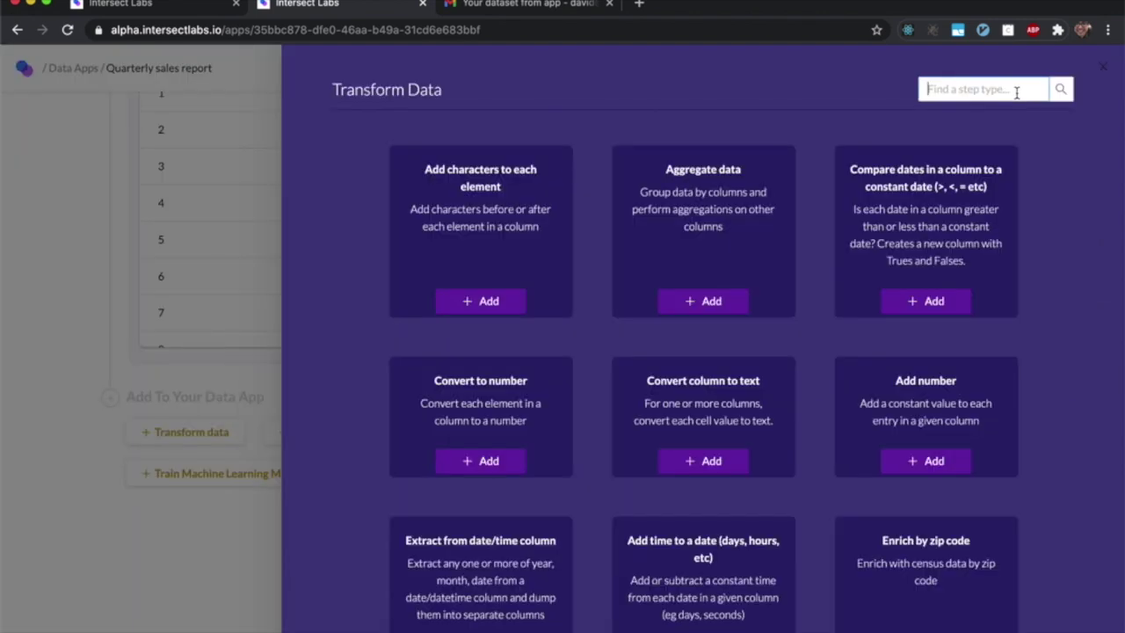
type("join")
left_click(834, 267)
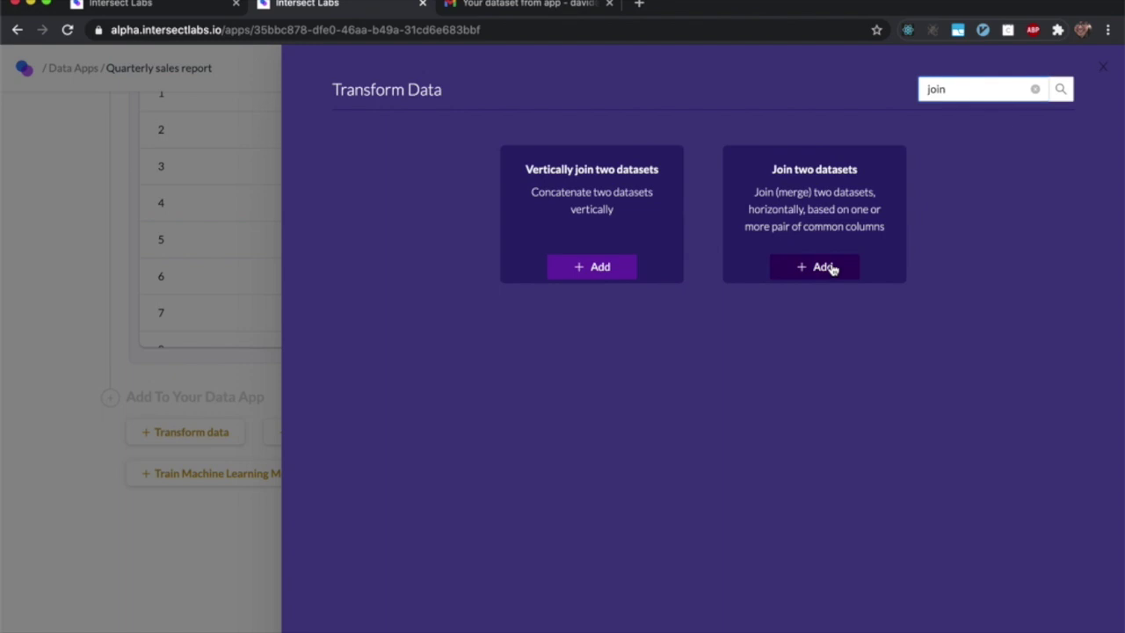
left_click(230, 457)
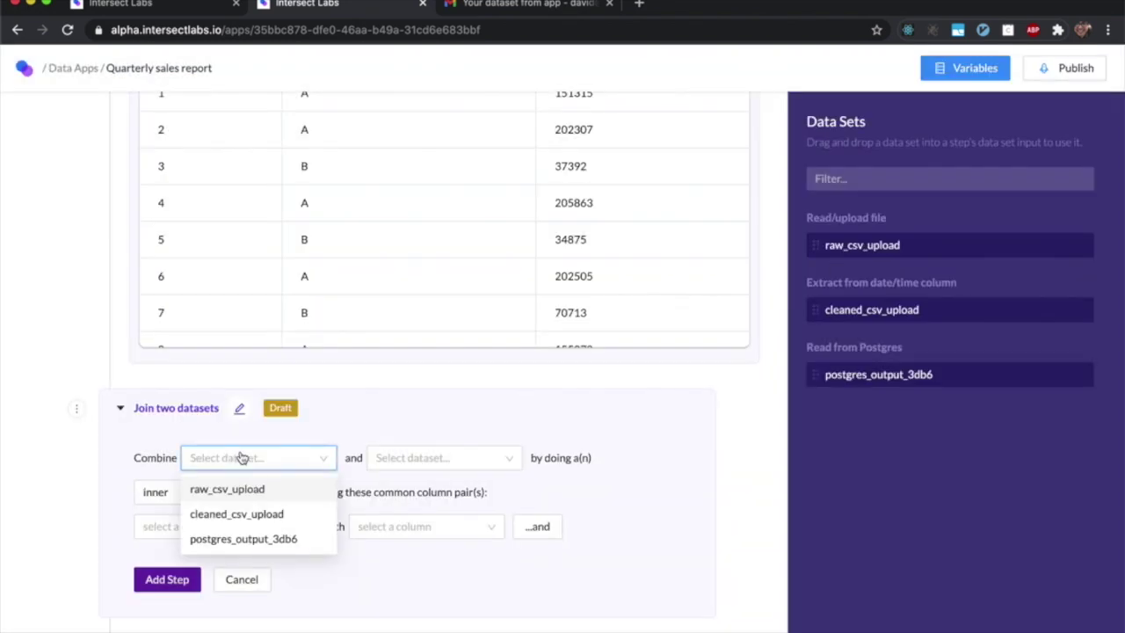
left_click(221, 539)
left_click(390, 459)
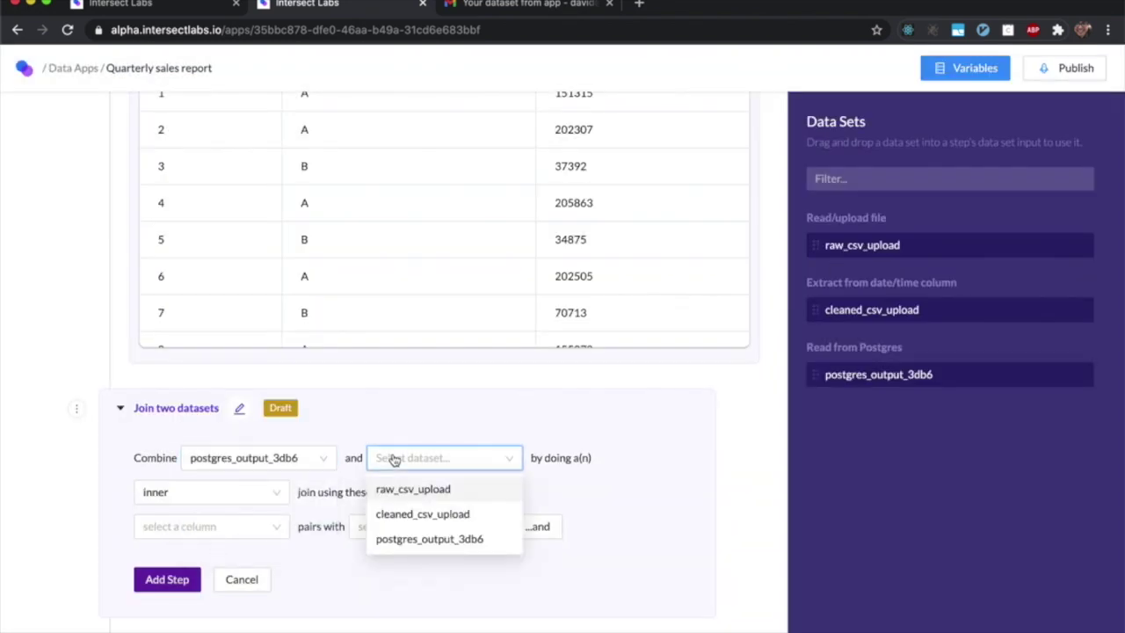
left_click(404, 514)
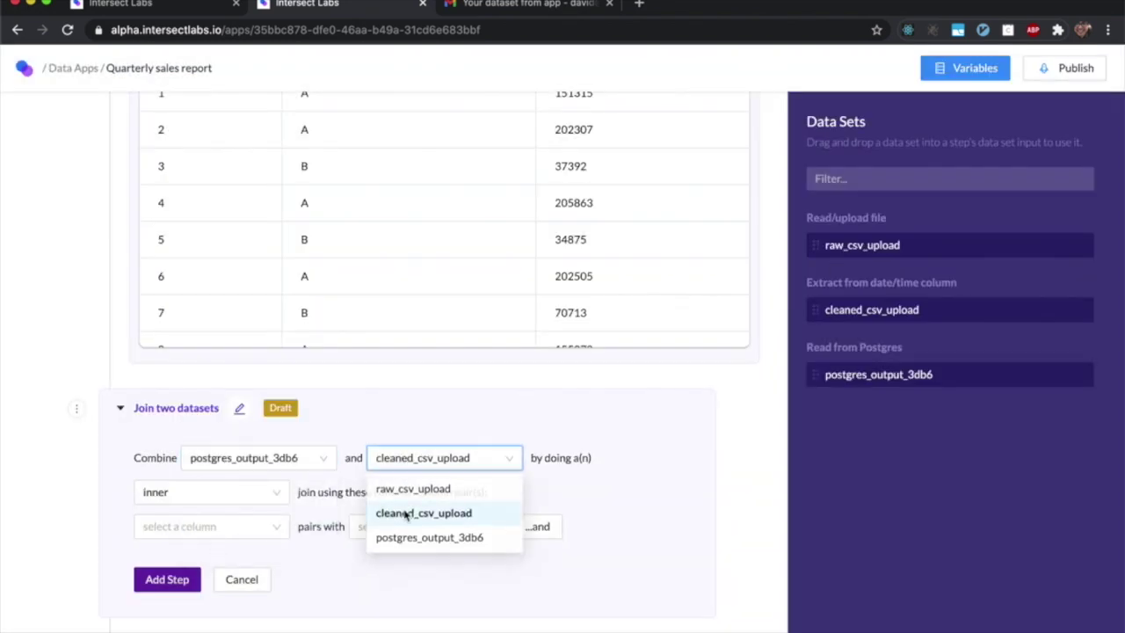
Set the join type to left, pair the id column with Store, and add the join step to the app.
left_click(213, 495)
left_click(198, 526)
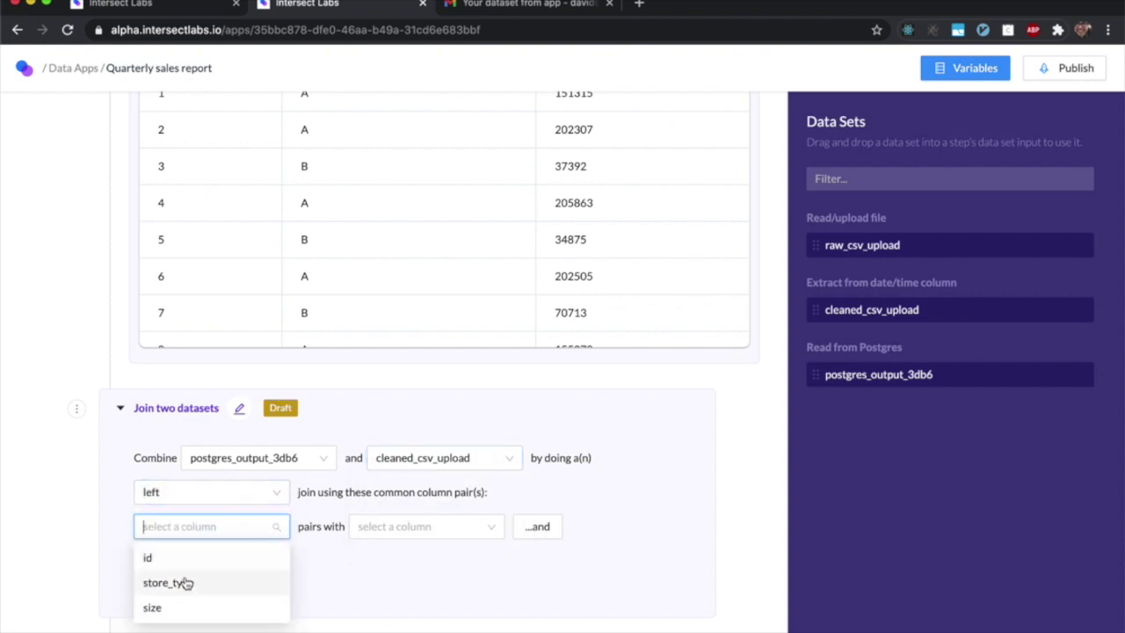
left_click(196, 561)
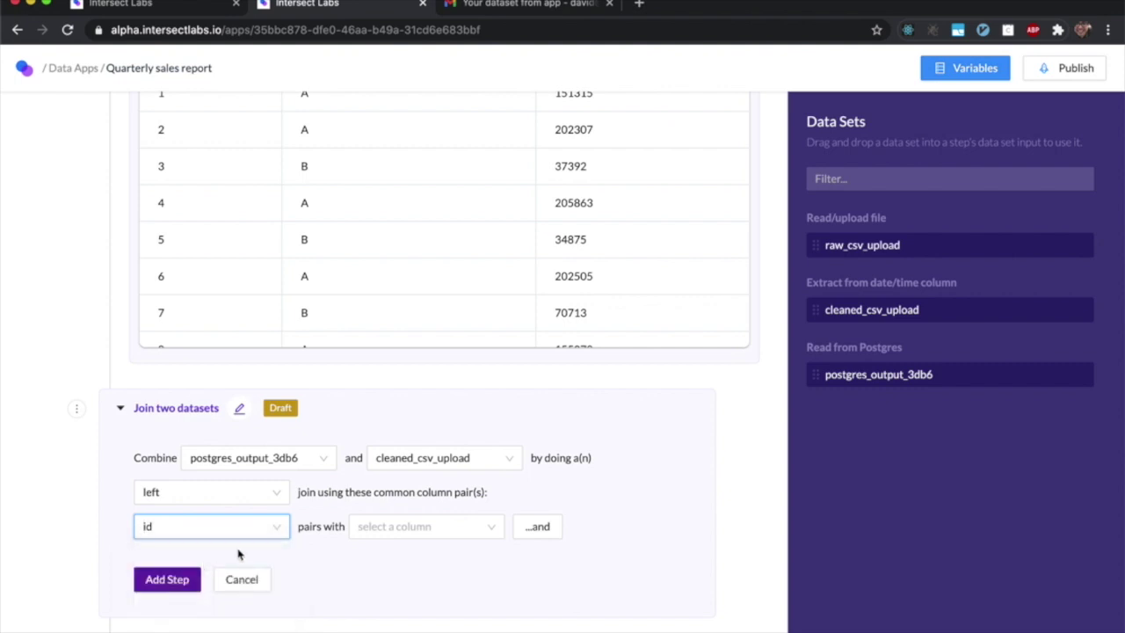
left_click(376, 524)
left_click(406, 394)
left_click(158, 580)
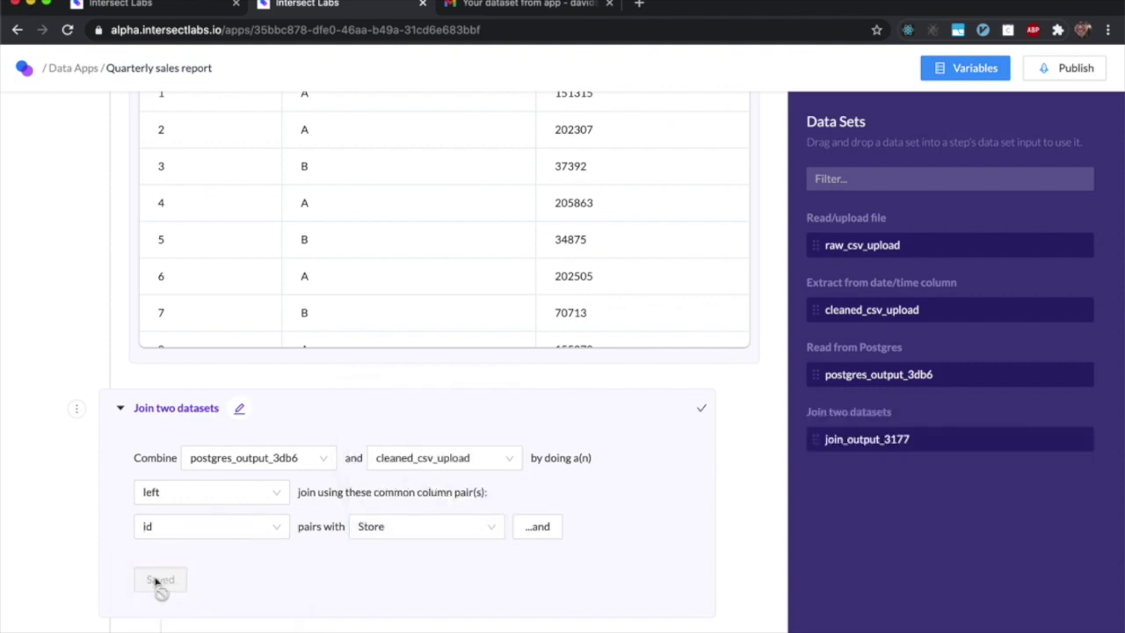
Expand the join step's output data set and review its row count and combined columns.
left_click(149, 449)
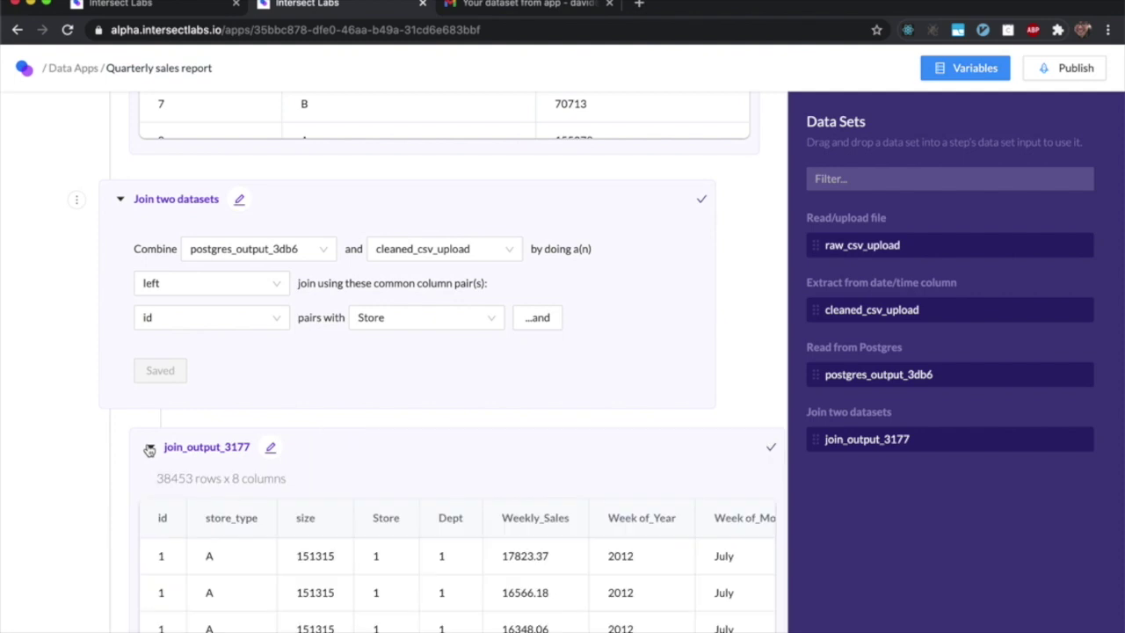
scroll(98, 456, "down", 3)
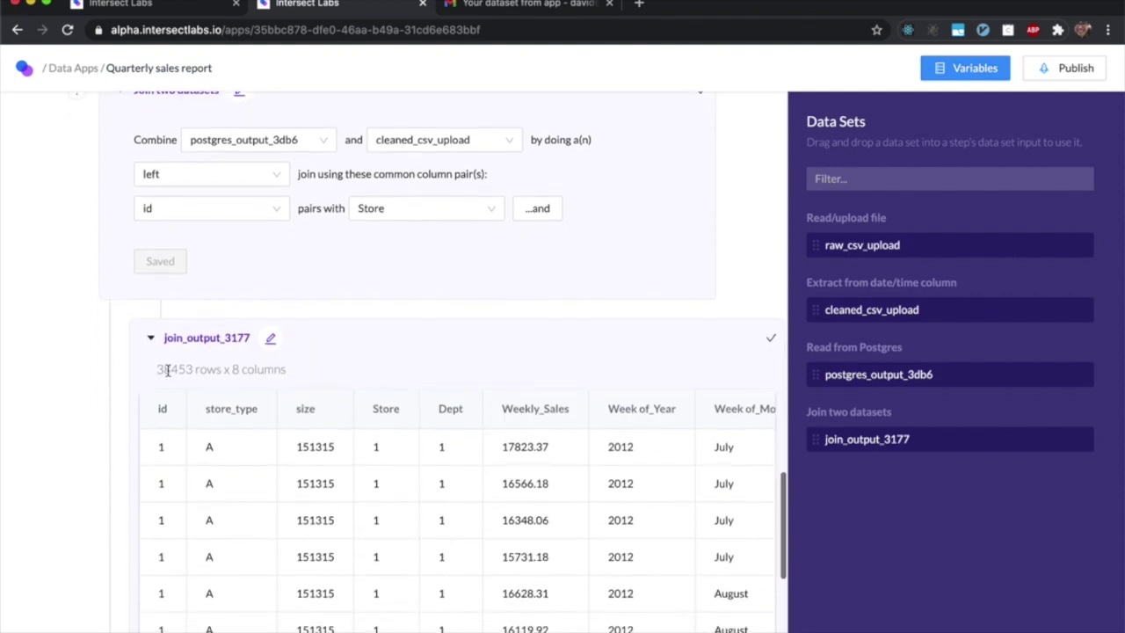
left_click_drag(172, 370, 153, 376)
scroll(80, 380, "down", 3)
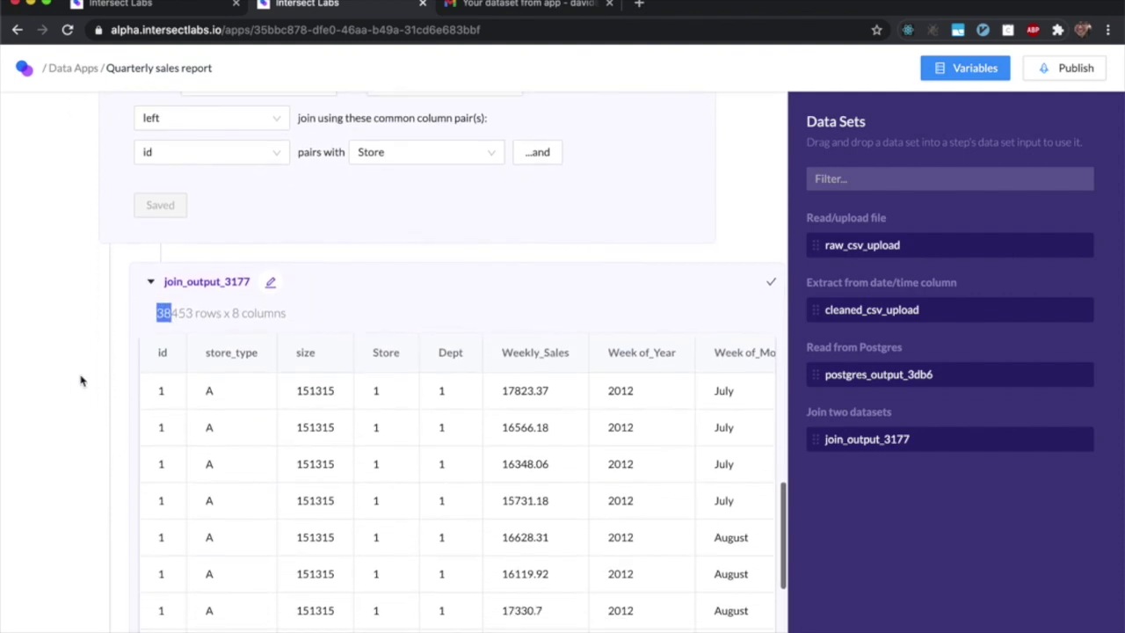
scroll(175, 334, "down", 1)
left_click(78, 284)
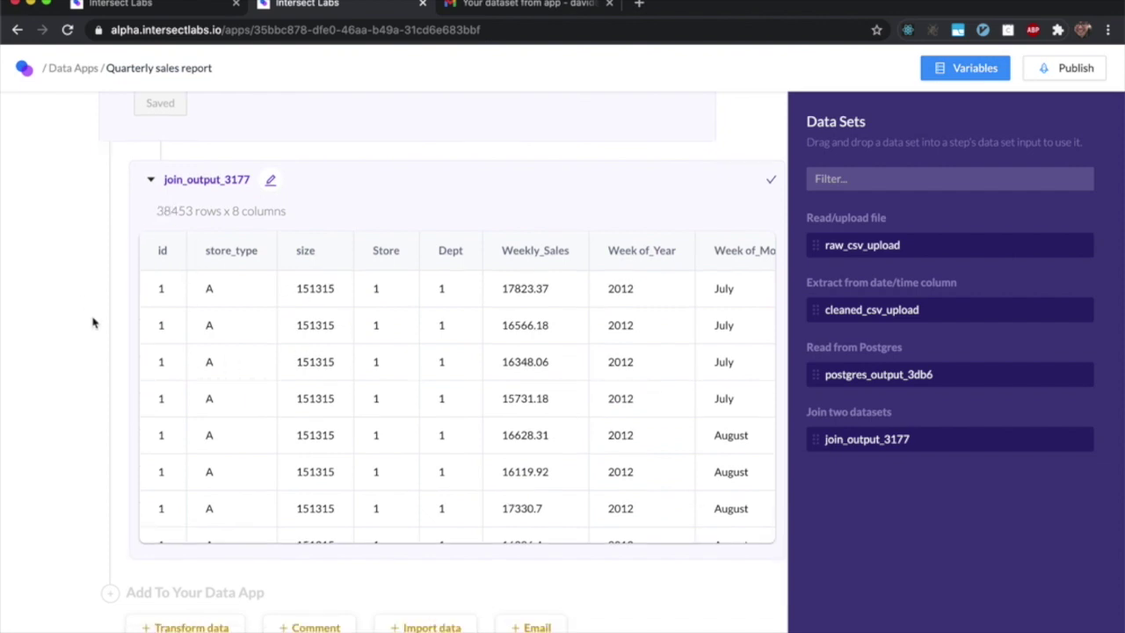
scroll(92, 323, "down", 1)
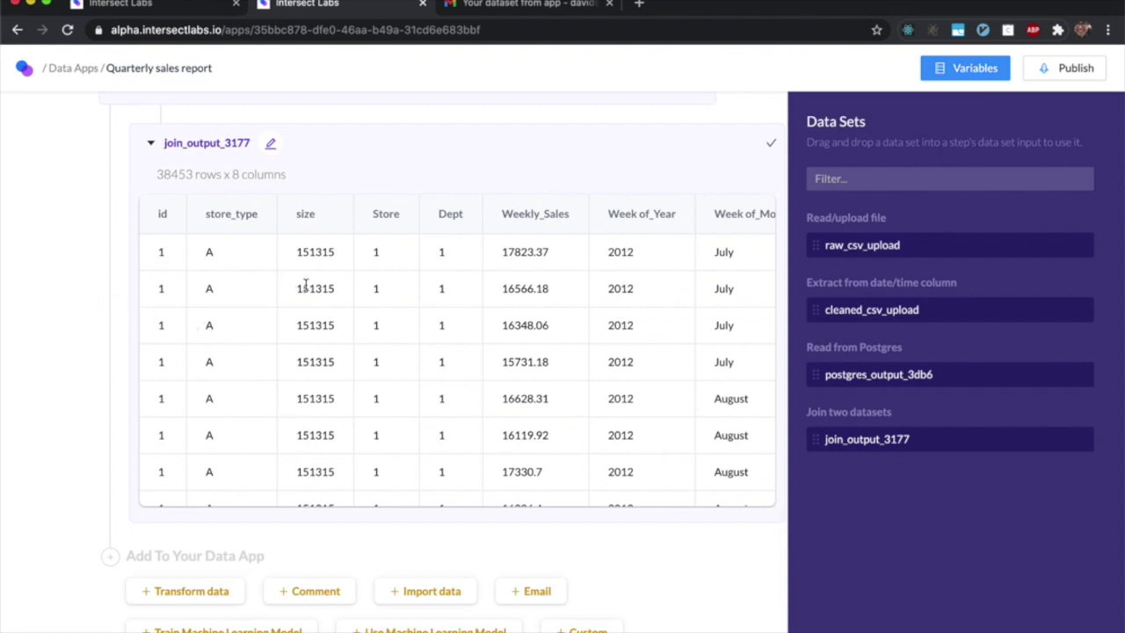
Insert a Divide a column by another transform step that uses the join_output_3177 data set.
scroll(112, 377, "down", 2)
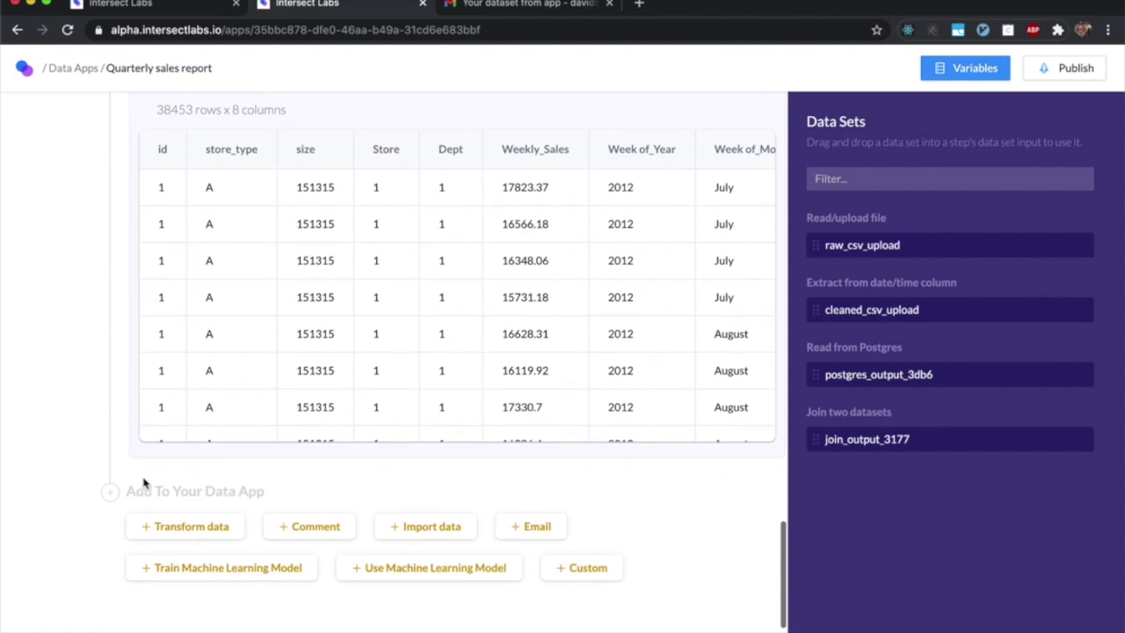
left_click(143, 533)
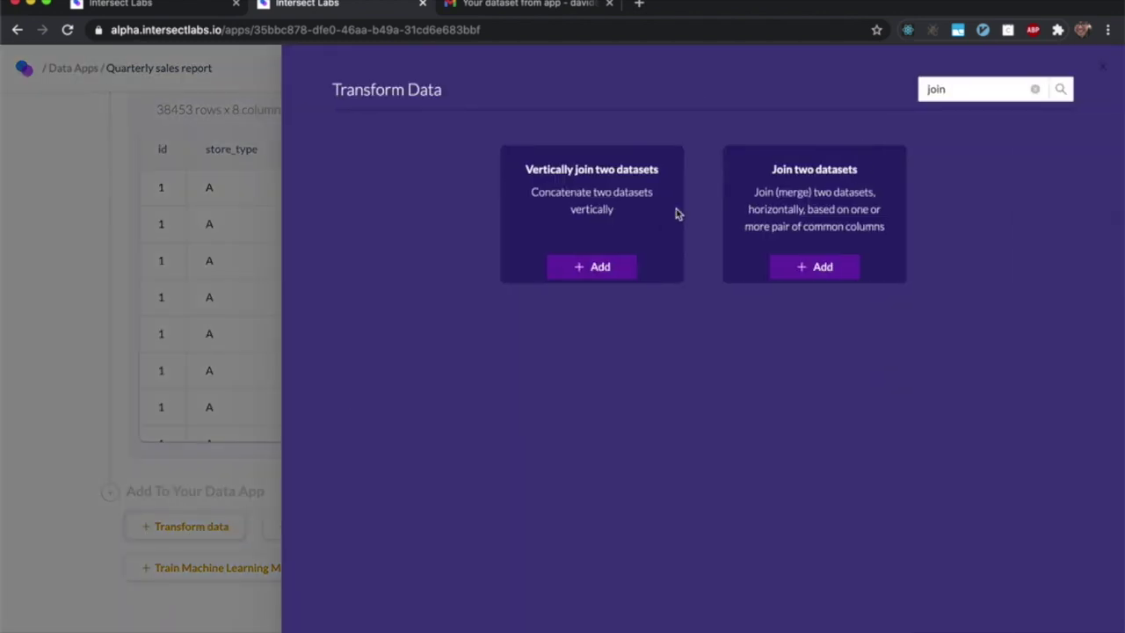
double_click(929, 91)
type("divid")
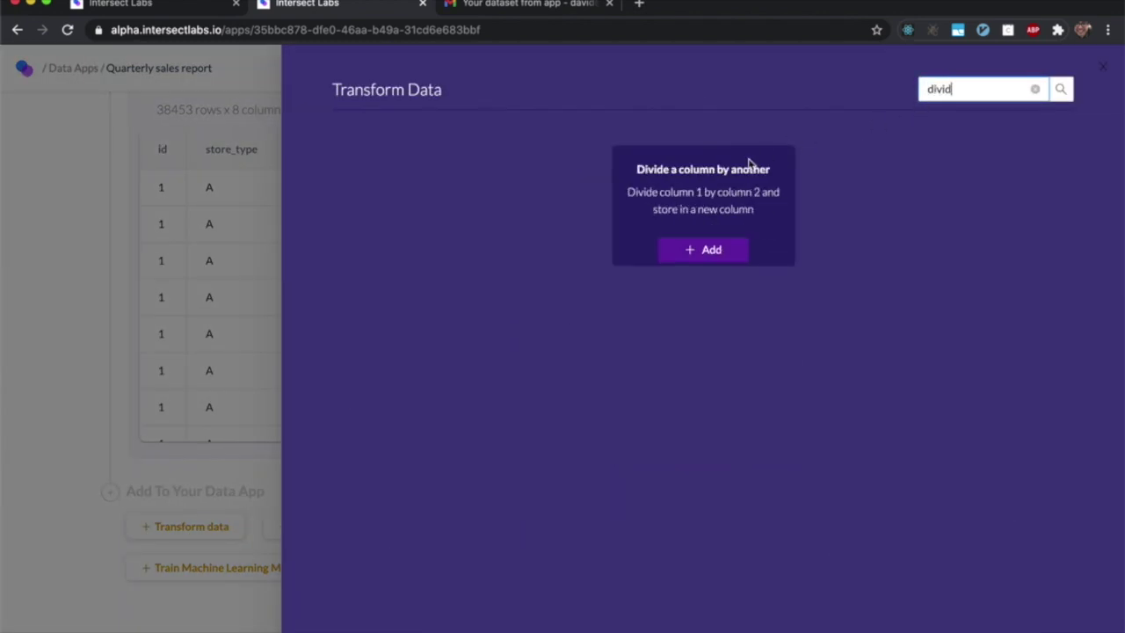
left_click(728, 253)
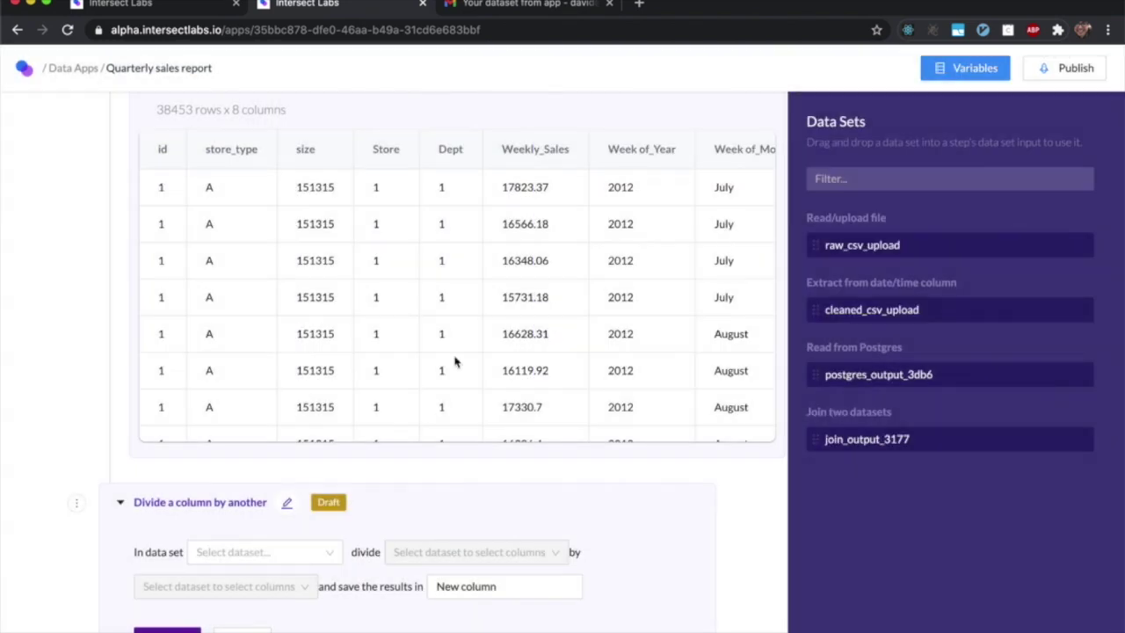
left_click(278, 558)
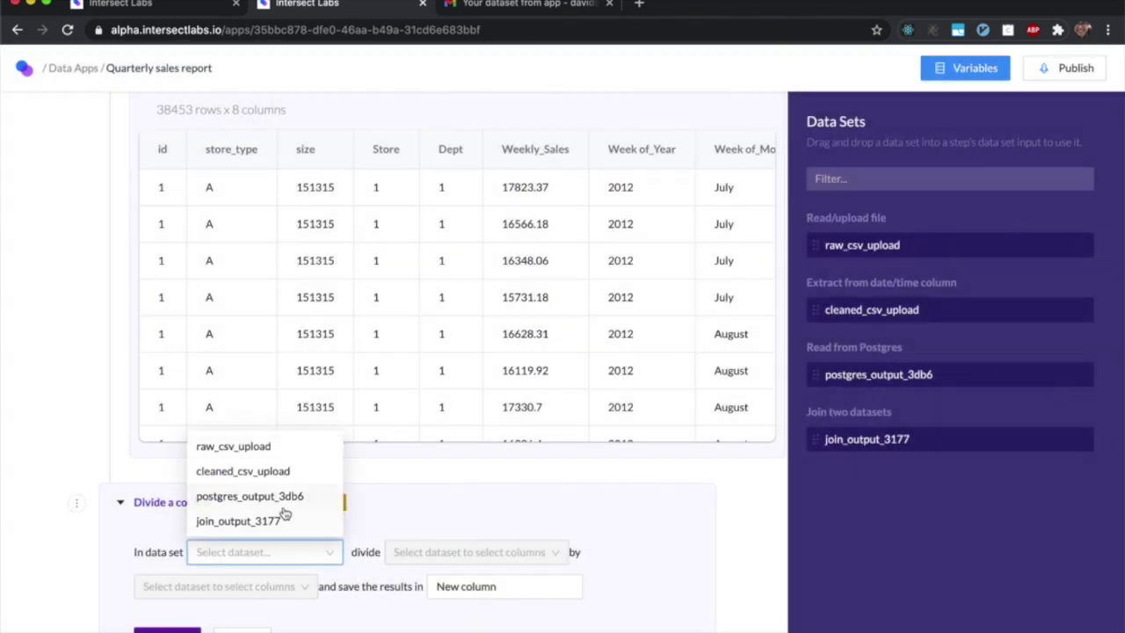
left_click(283, 521)
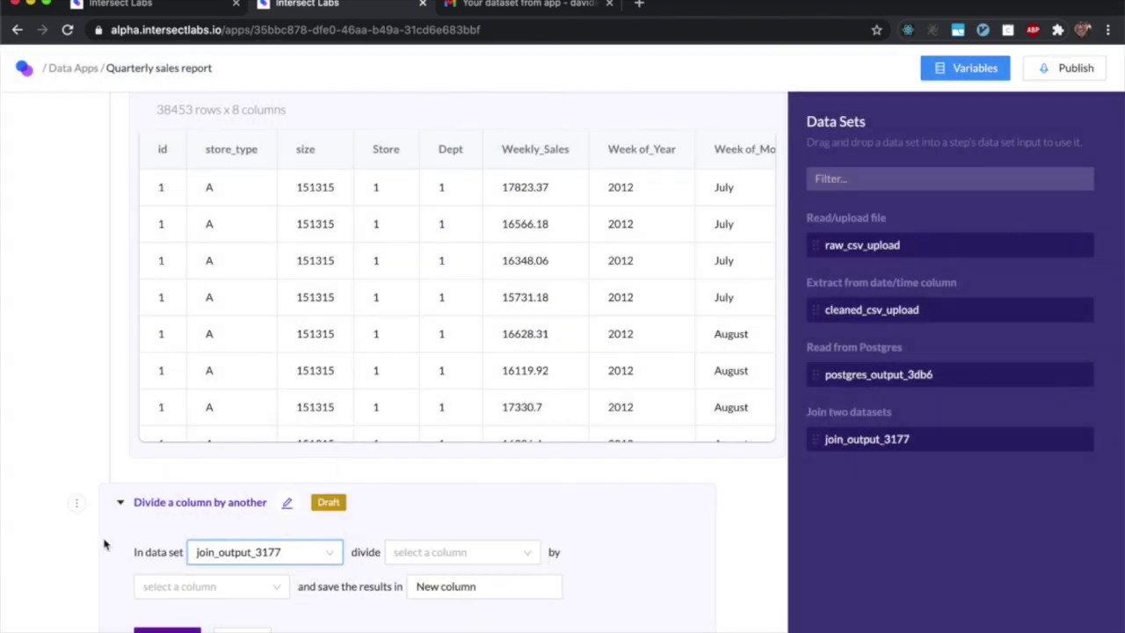
Divide Weekly_Sales by size, save the results in a column named "Sales per square foot", and add the step to the app.
scroll(189, 497, "down", 2)
left_click(418, 490)
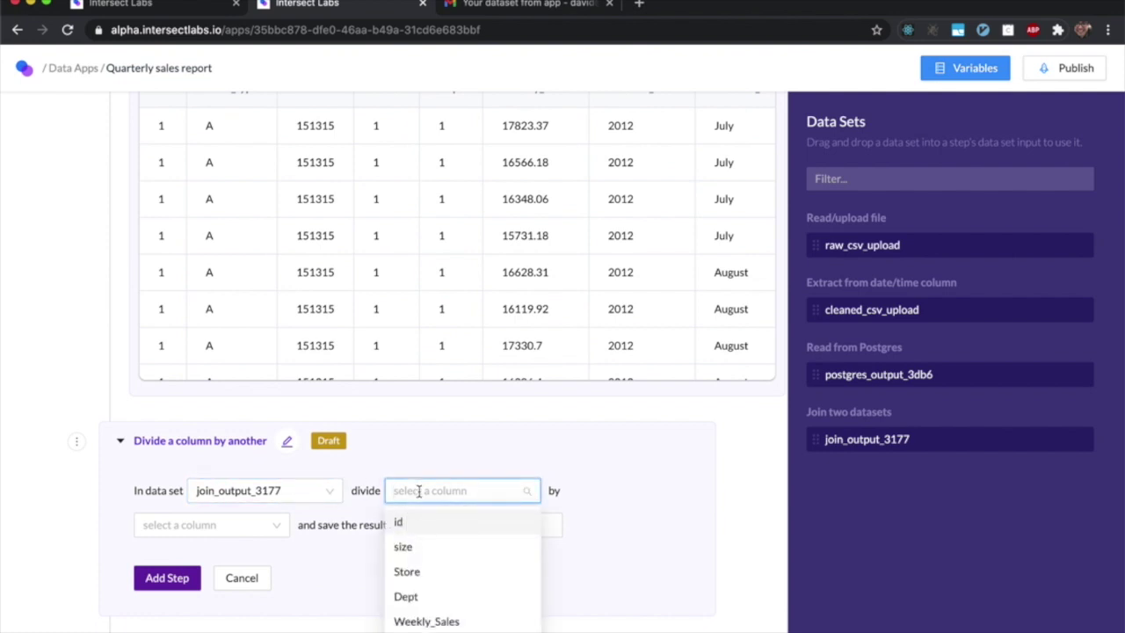
scroll(419, 527, "down", 2)
left_click(424, 618)
left_click(232, 413)
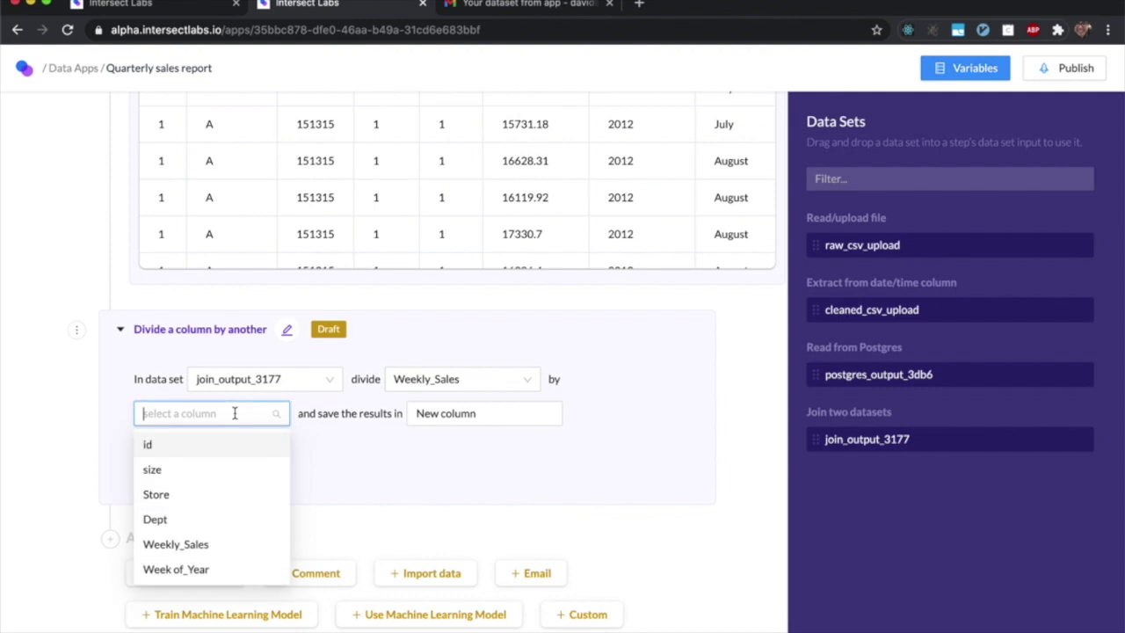
left_click(208, 466)
triple_click(419, 415)
type("Sales per")
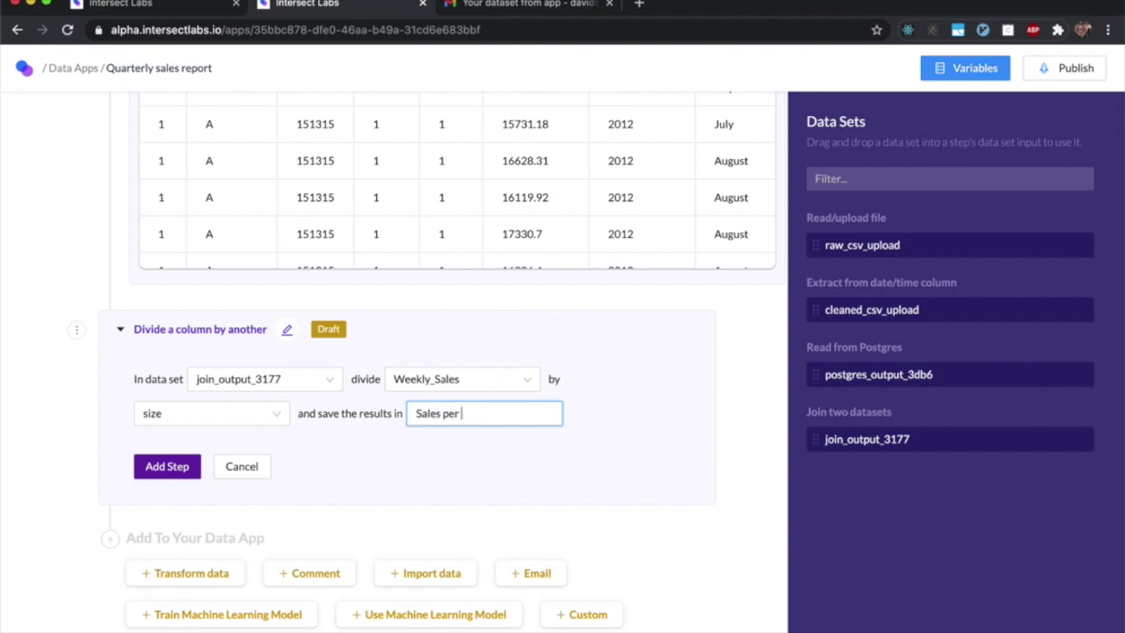
type(" square foot")
left_click(171, 466)
Expand the division step's output data set and review the Sales per square foot column.
scroll(181, 472, "down", 2)
left_click(150, 459)
scroll(194, 472, "down", 5)
scroll(309, 440, "right", 5)
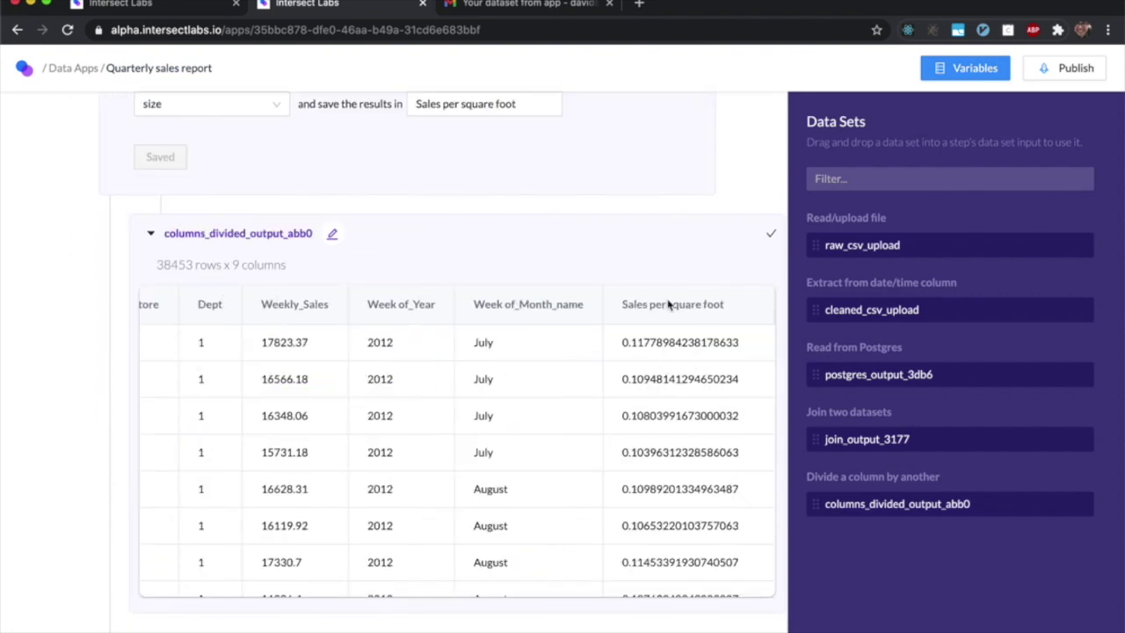
Switch to the Gmail message to check the attached store type, department and store reports, and return to the Intersect Labs data app.
left_click(567, 15)
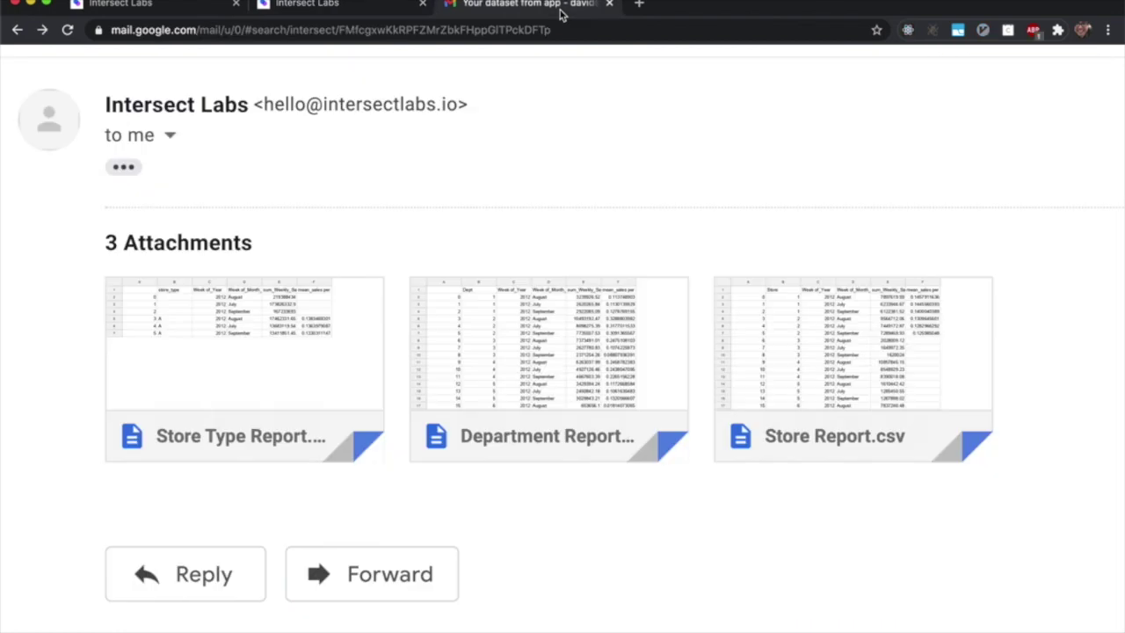
mouse_move(499, 342)
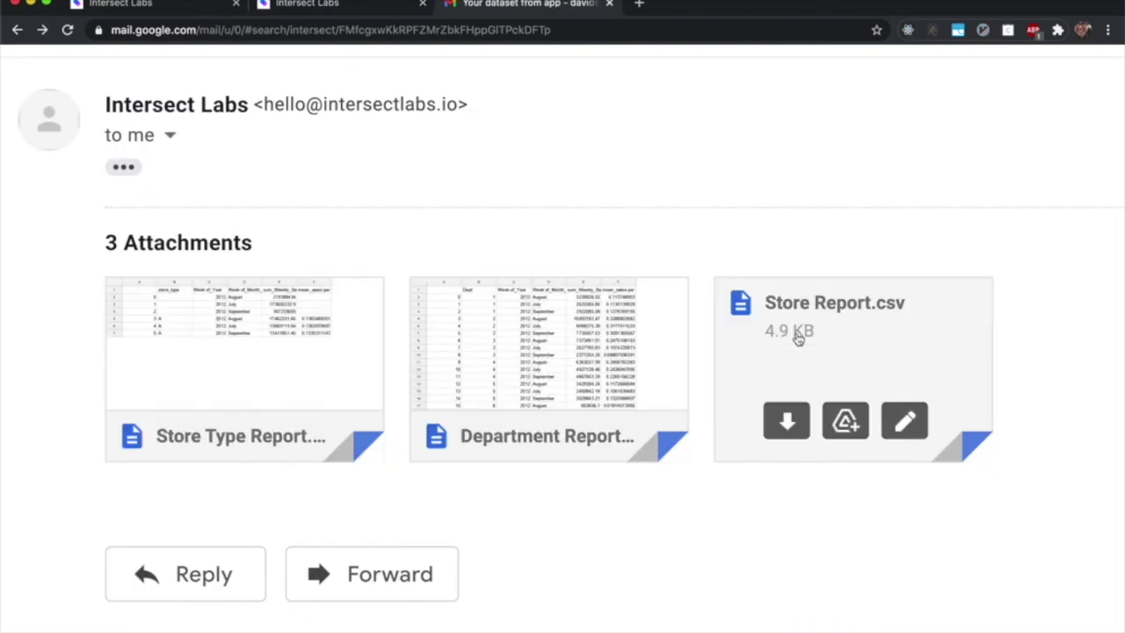
left_click(322, 9)
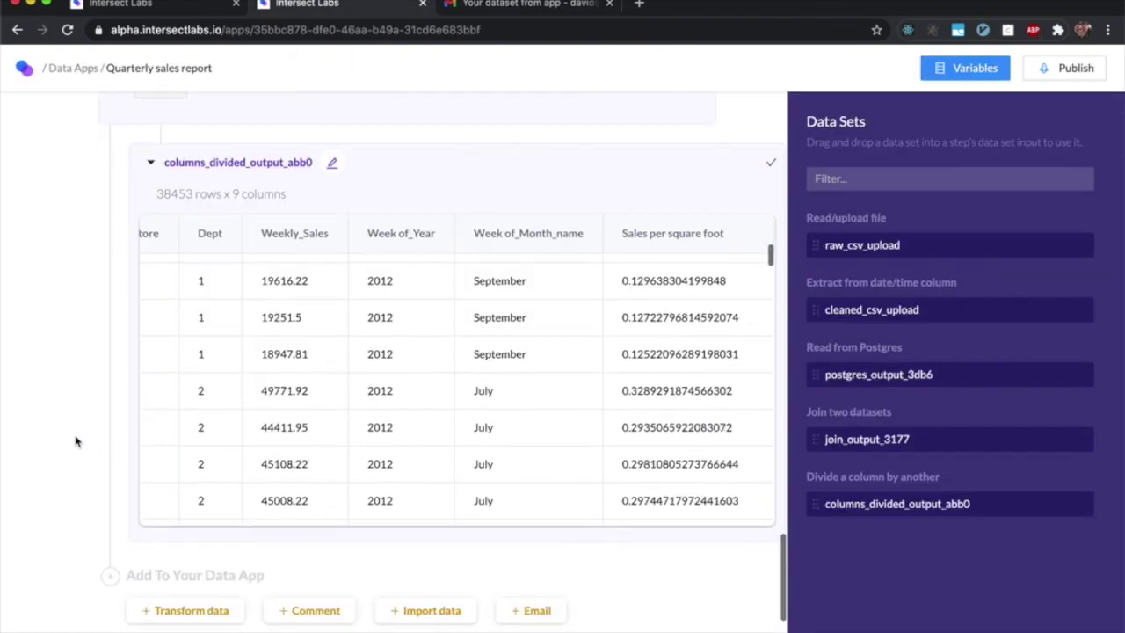
Insert an Aggregate data transform step that uses the columns_divided_output_abb0 data set.
scroll(76, 440, "down", 3)
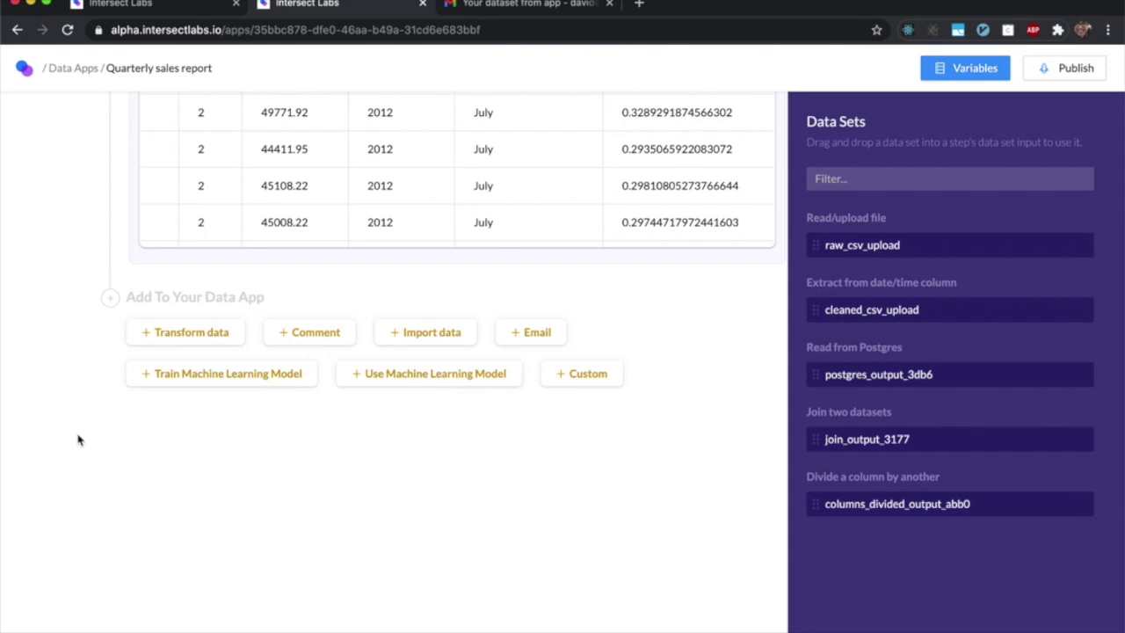
left_click(207, 340)
double_click(929, 88)
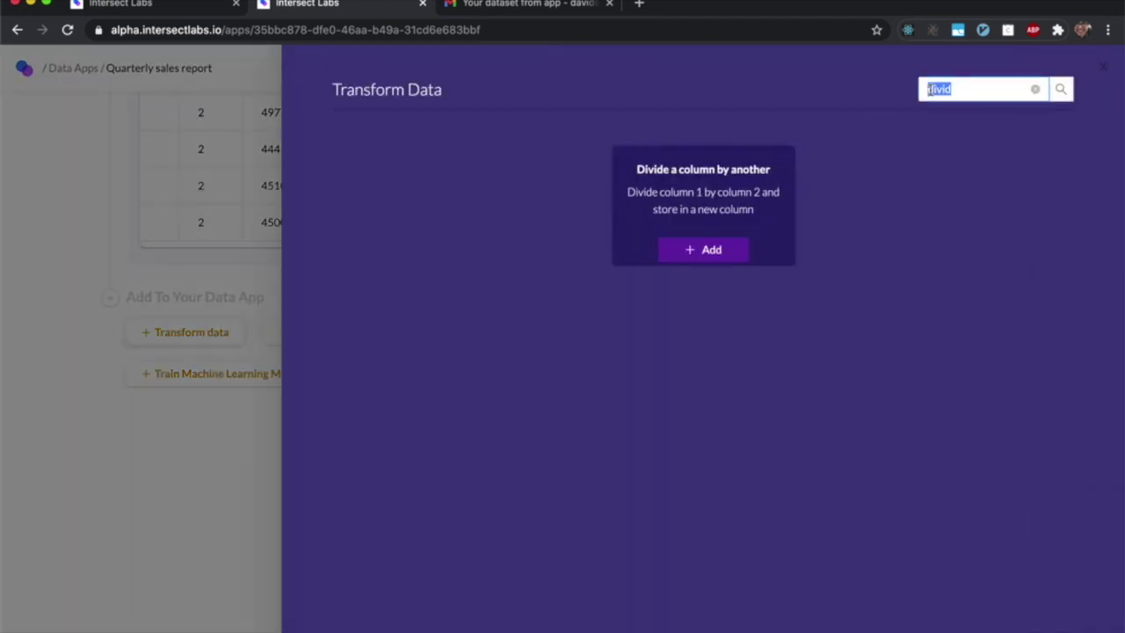
type("ag")
left_click(690, 273)
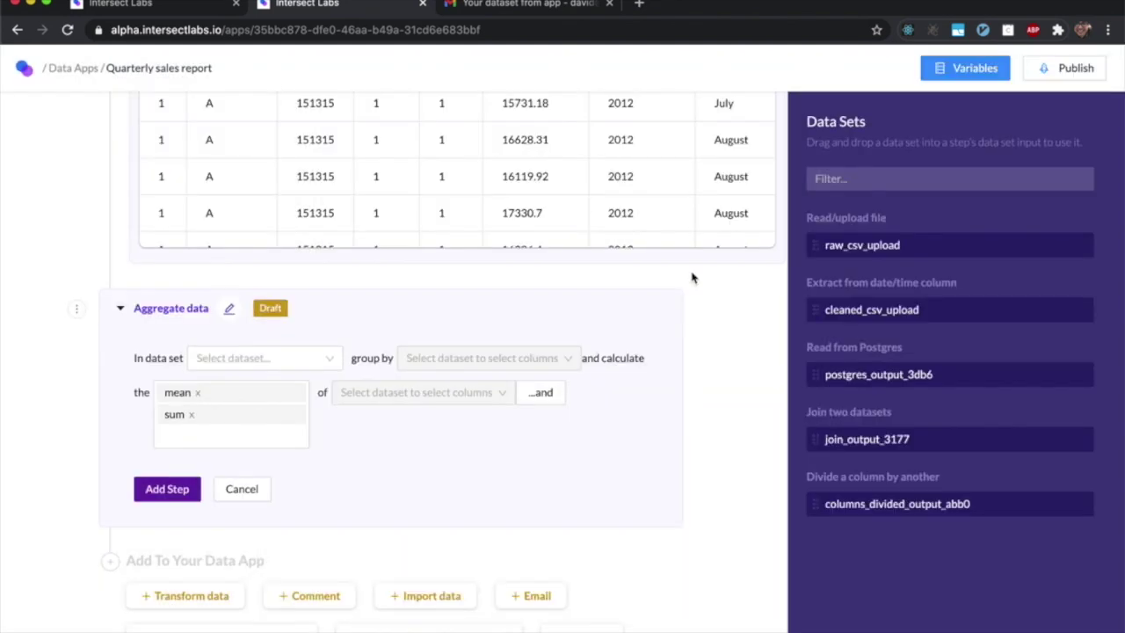
left_click(286, 358)
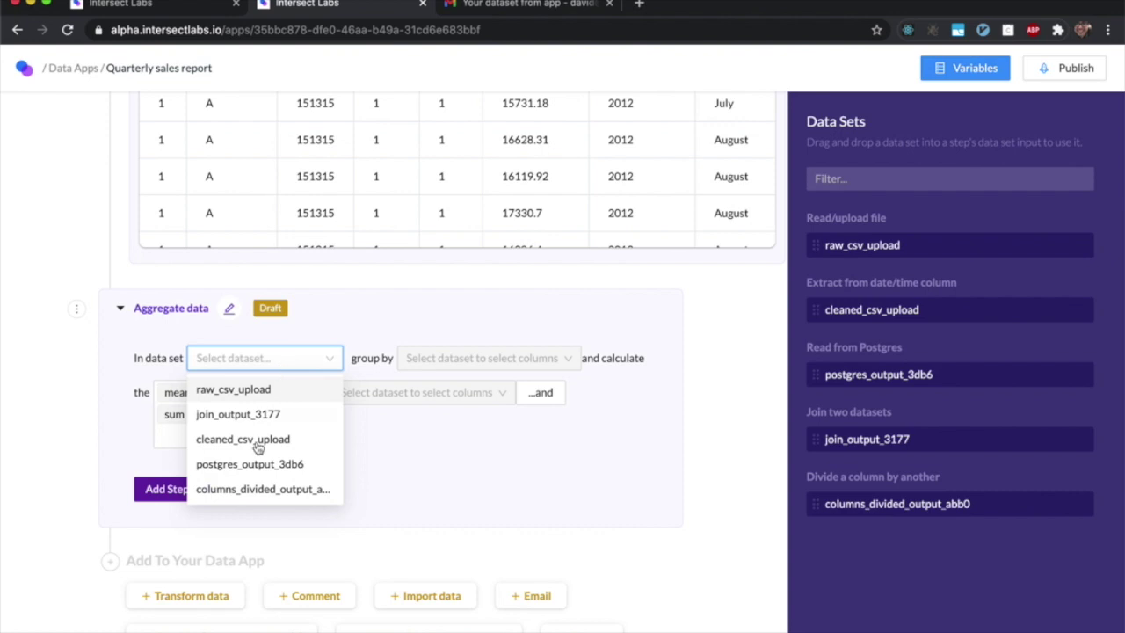
left_click(261, 488)
Group the aggregation by the Store, Week of_Year and Week of_Month_name columns.
left_click(439, 359)
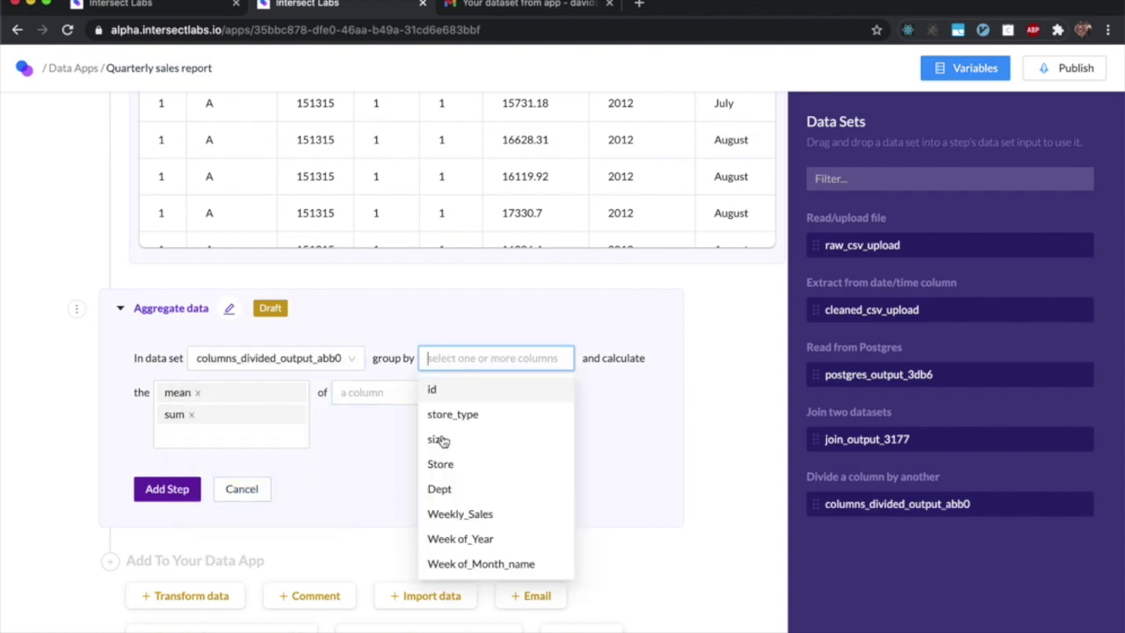
left_click(442, 464)
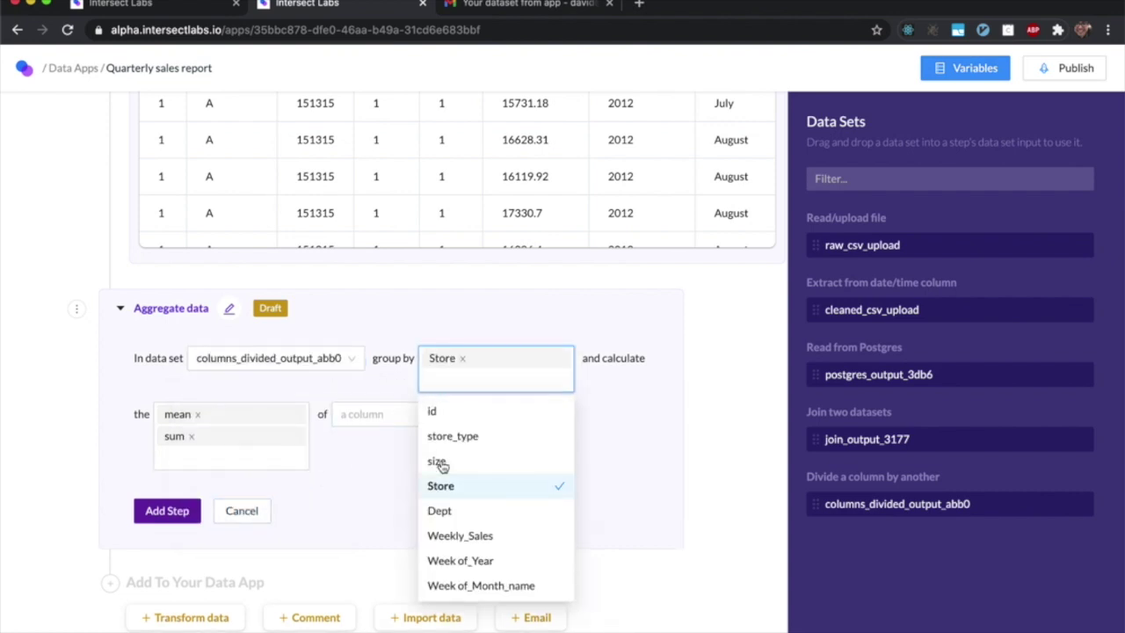
left_click(463, 565)
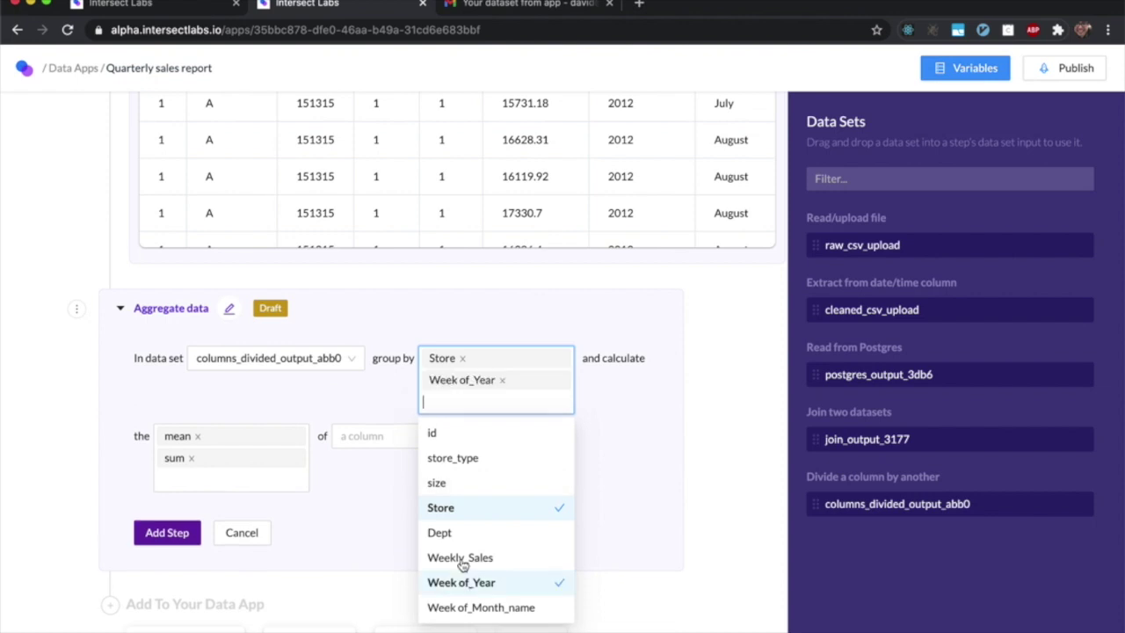
left_click(469, 615)
left_click(176, 514)
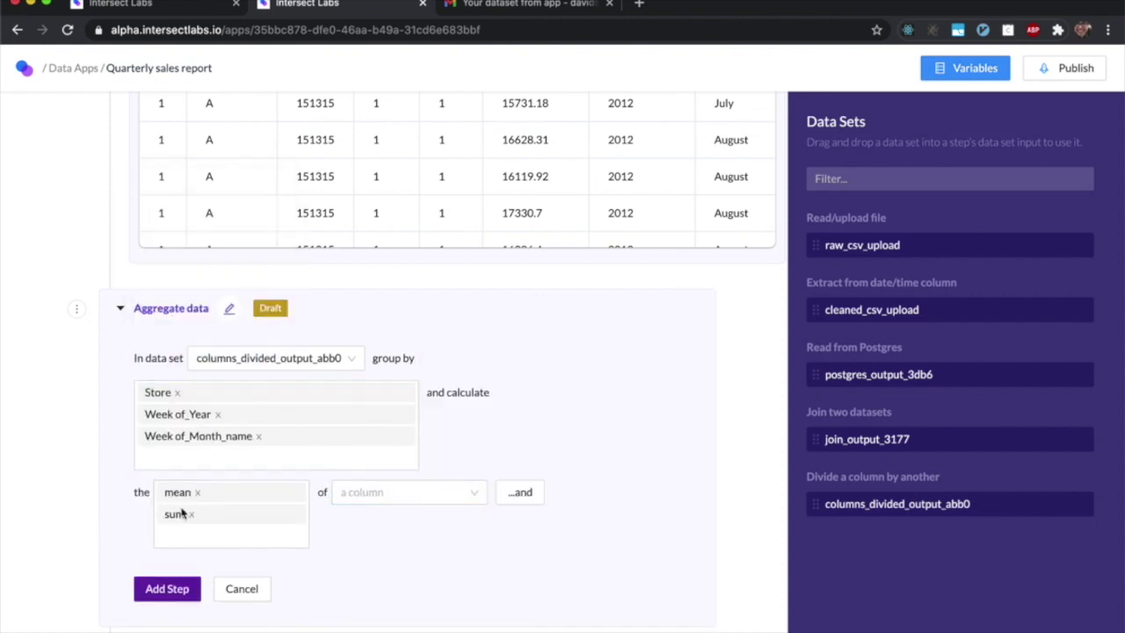
Calculate only the sum of the Weekly_Sales column in the aggregation grouped by Store.
left_click(197, 492)
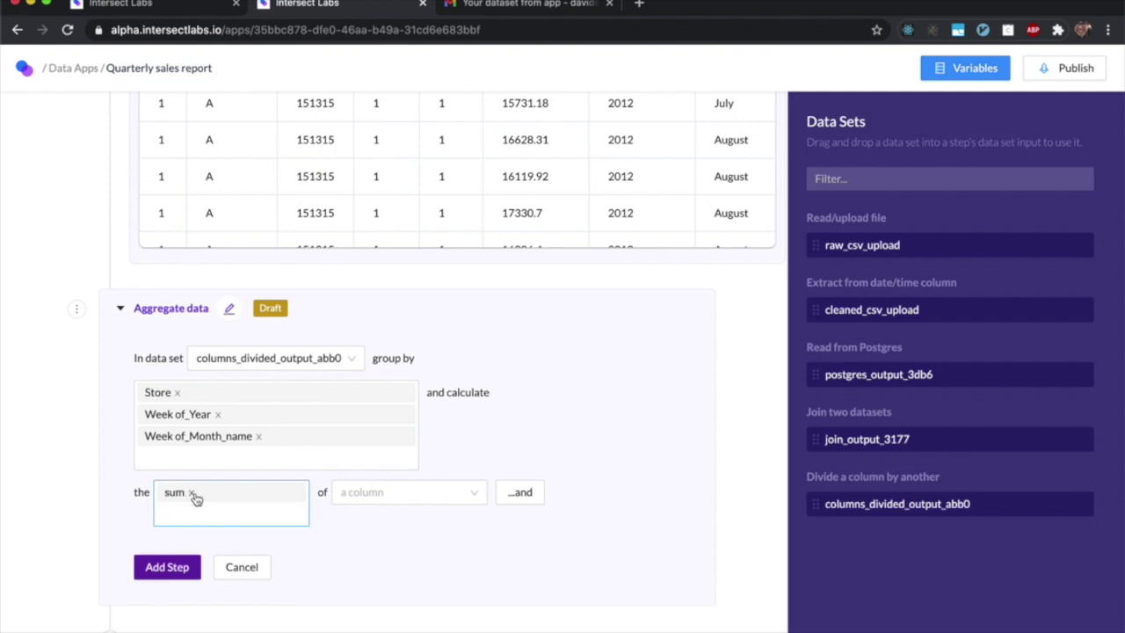
left_click(369, 492)
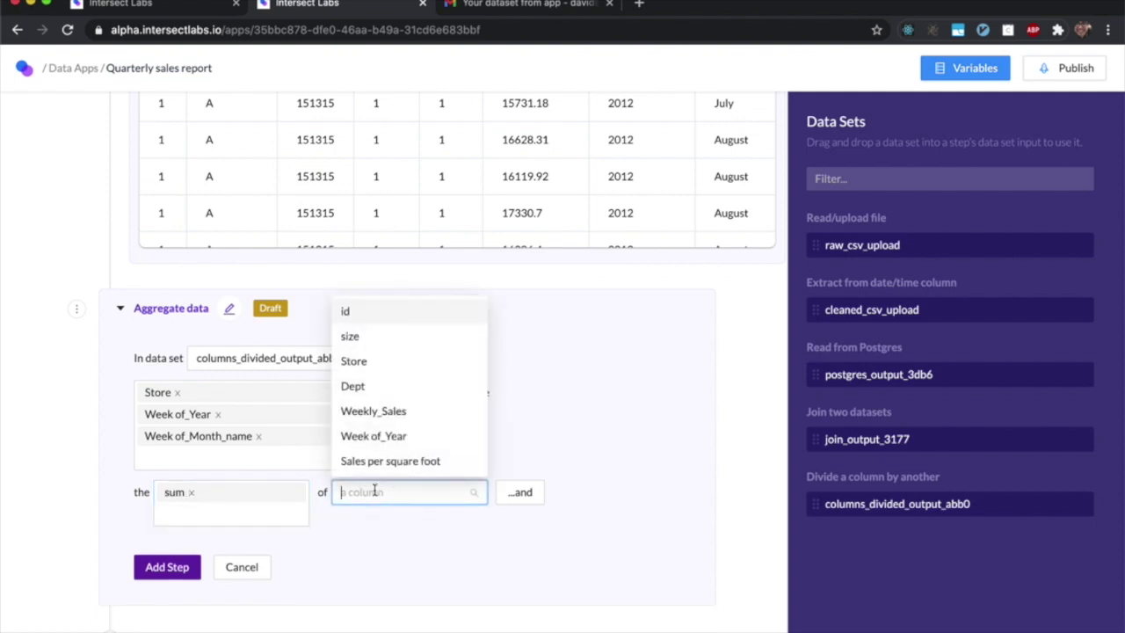
left_click(418, 421)
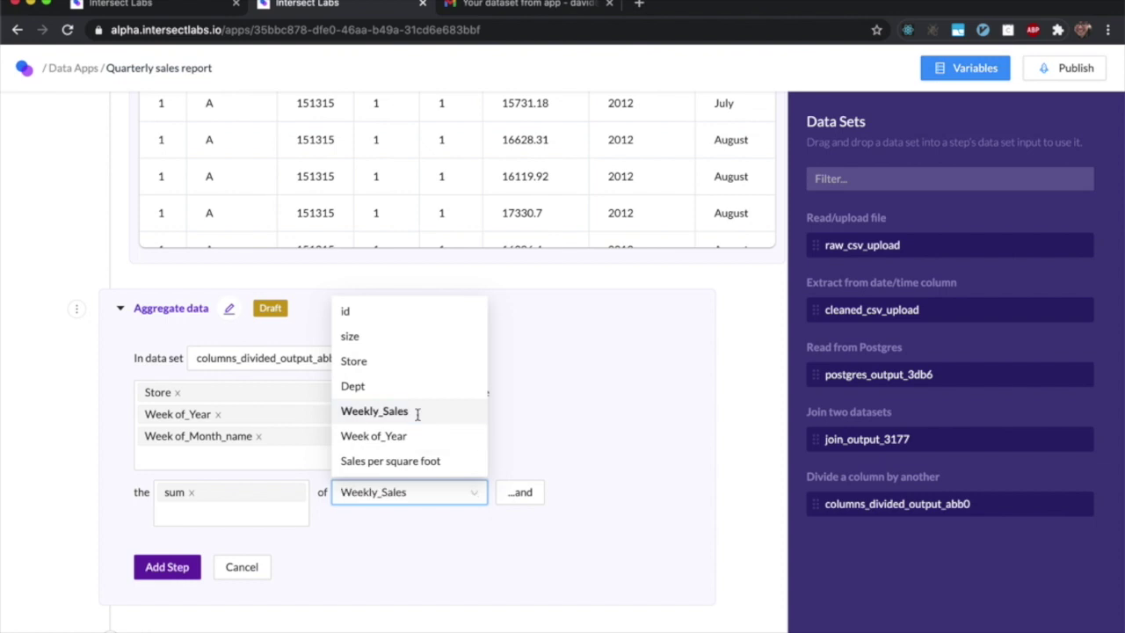
Include the mean of Sales per square foot as a second calculation and add the store aggregation step.
left_click(520, 492)
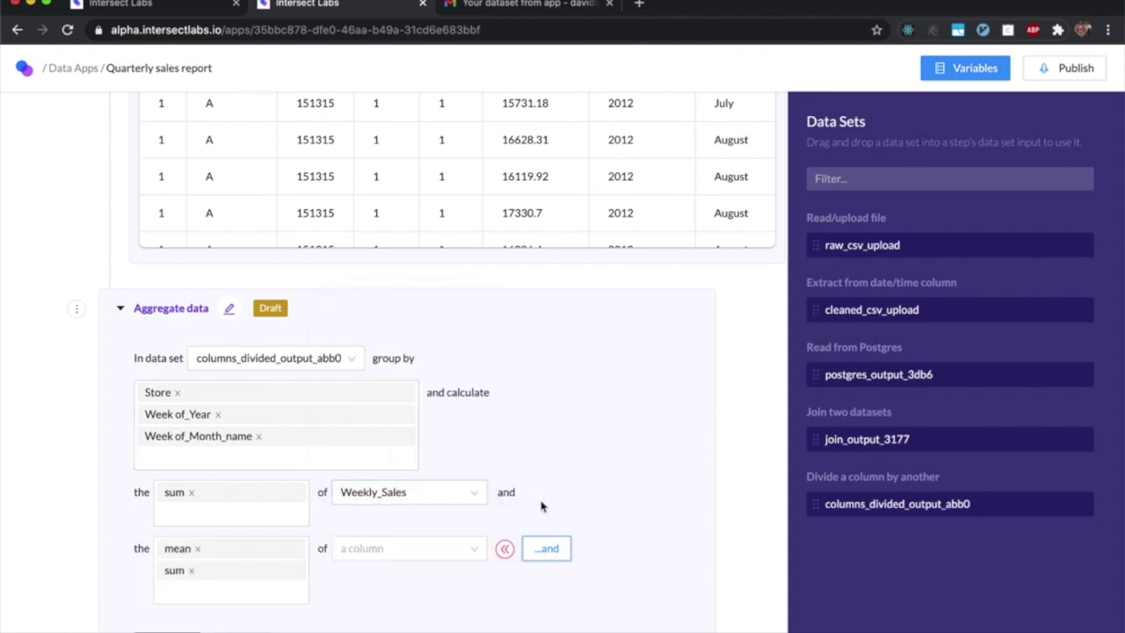
left_click(191, 570)
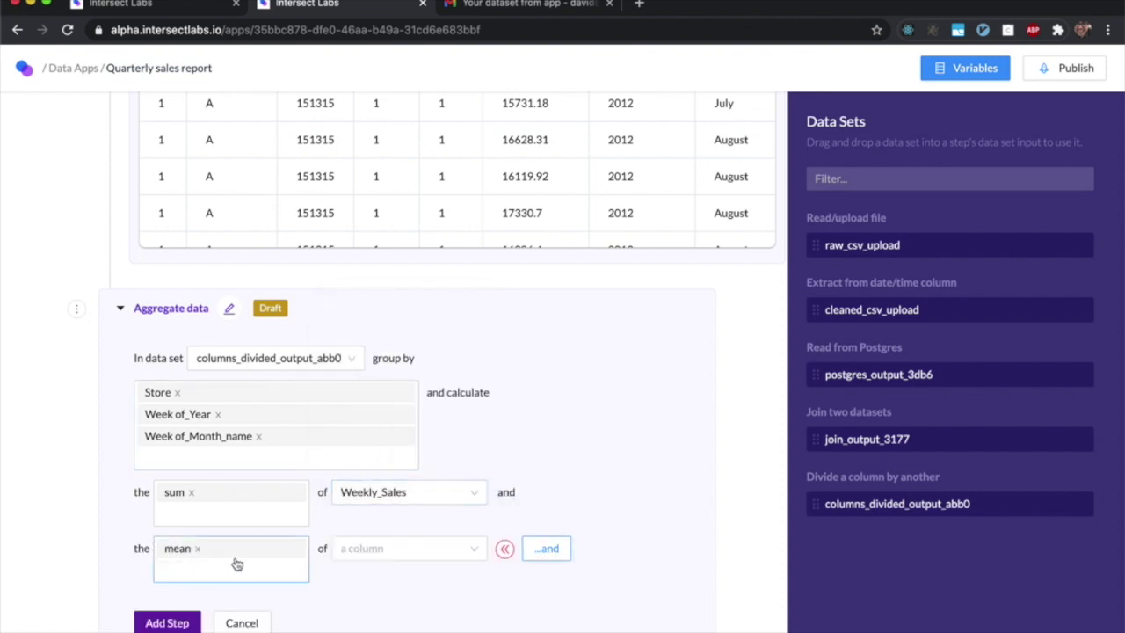
left_click(380, 545)
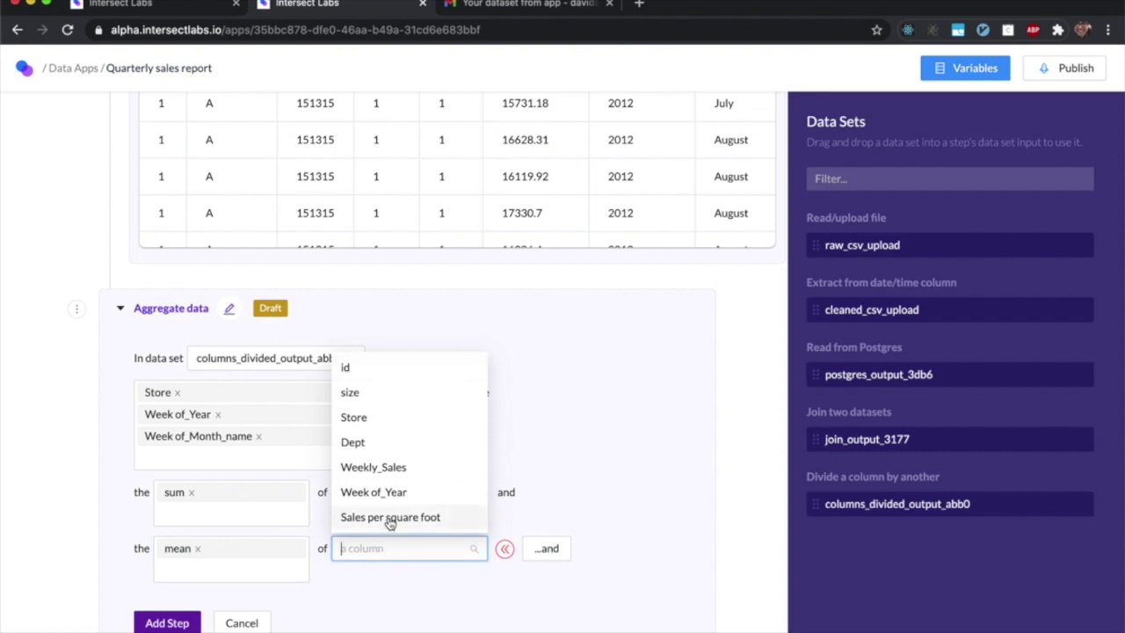
left_click(389, 519)
scroll(309, 522, "down", 1)
left_click(179, 580)
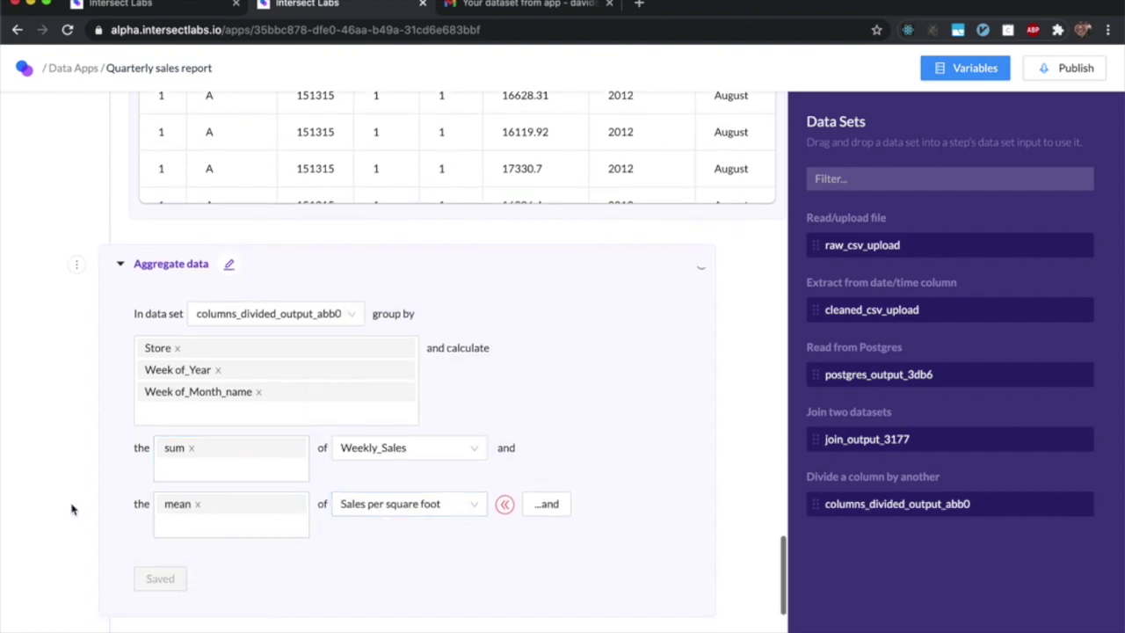
Expand the store aggregation's output data set and review its summed and averaged columns.
left_click(153, 380)
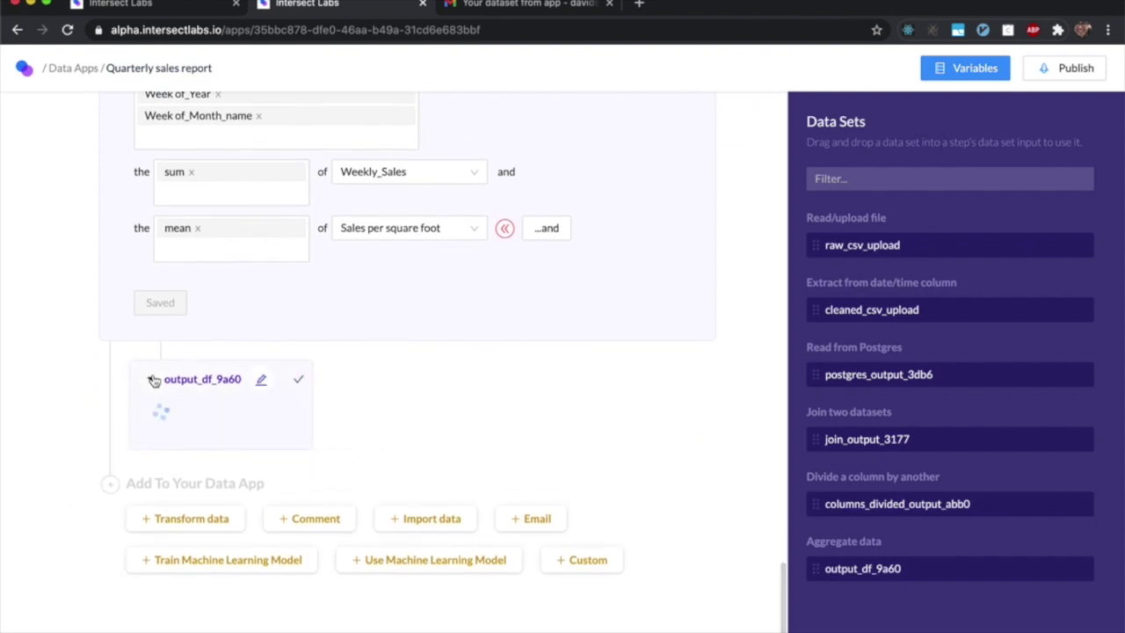
scroll(198, 407, "down", 2)
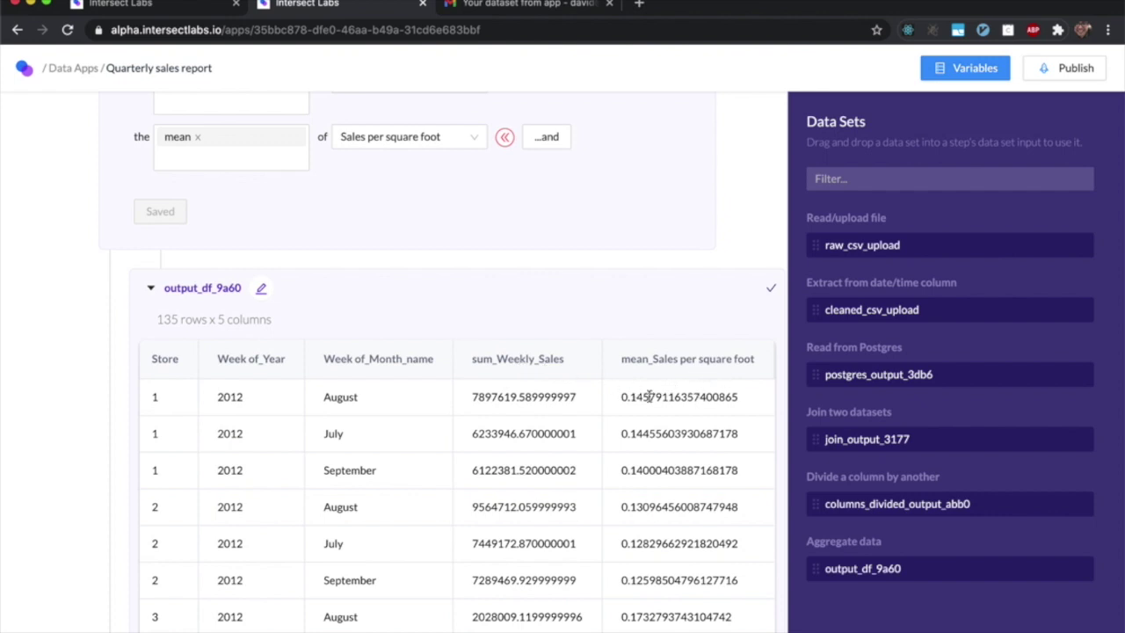
scroll(55, 339, "down", 5)
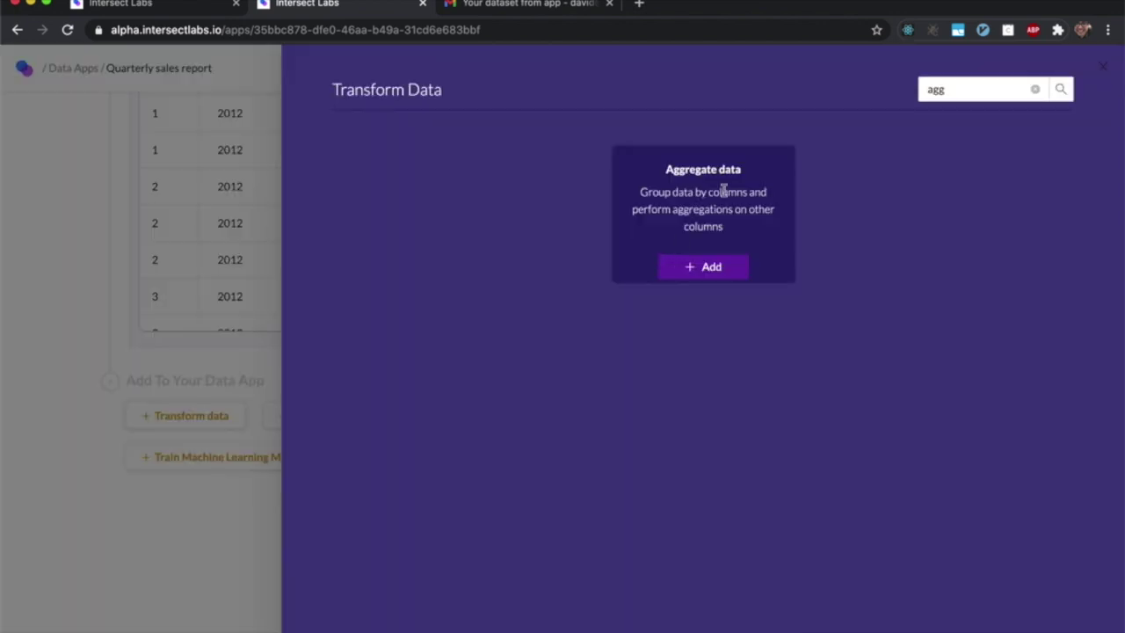
Insert a second Aggregate data transform step that uses the columns_divided_output_abb0 data set.
left_click(674, 275)
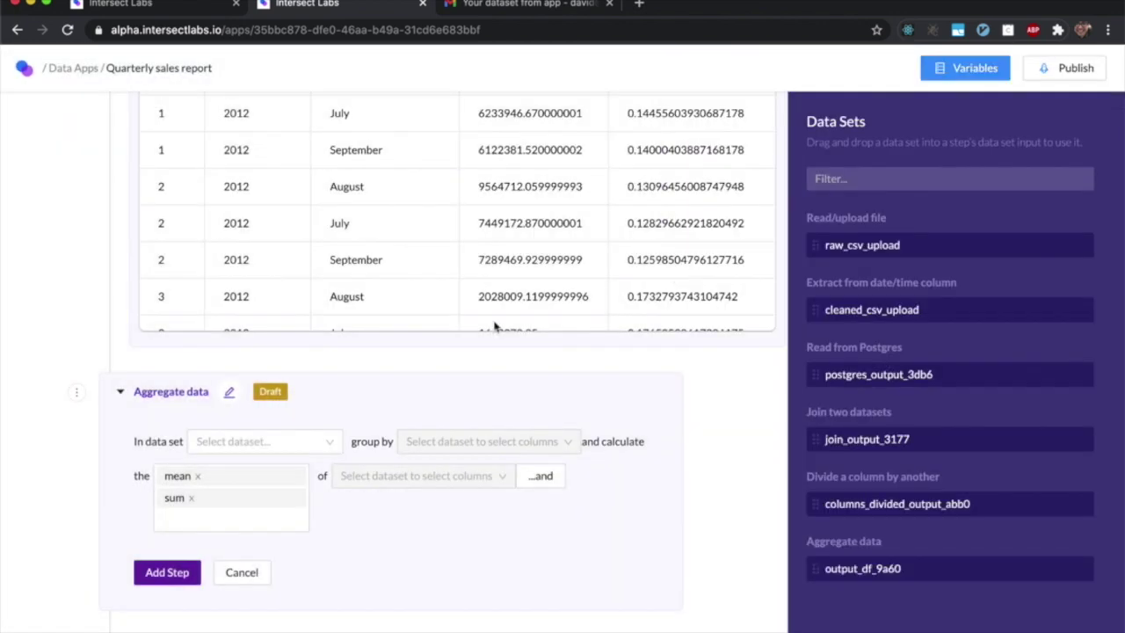
left_click(264, 440)
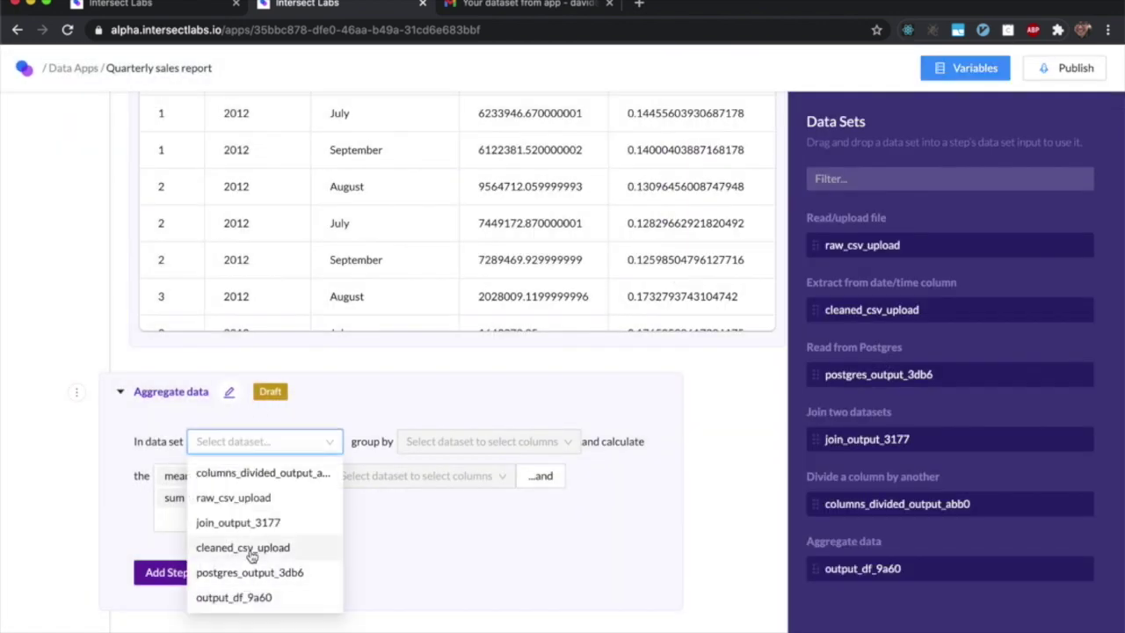
left_click(263, 472)
Group the second aggregation by the Dept, Week of_Year and Week of_Month_name columns.
left_click(454, 441)
type("dep")
left_click(475, 466)
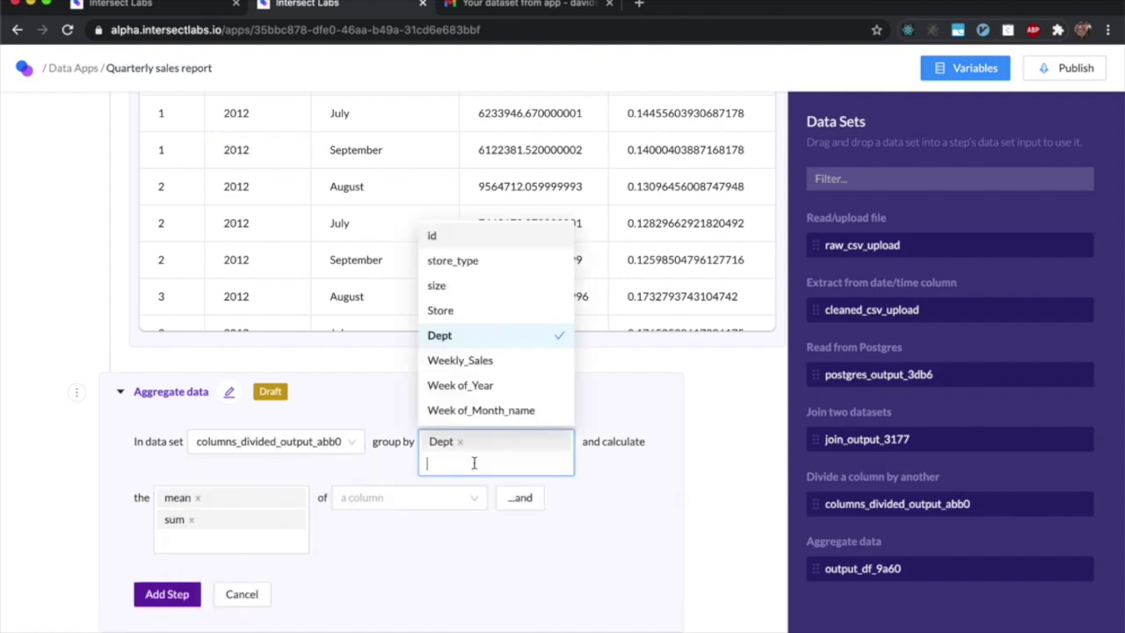
left_click(497, 386)
left_click(481, 409)
left_click(577, 477)
Calculate only the sum of the Weekly_Sales column in the department aggregation.
scroll(577, 477, "down", 4)
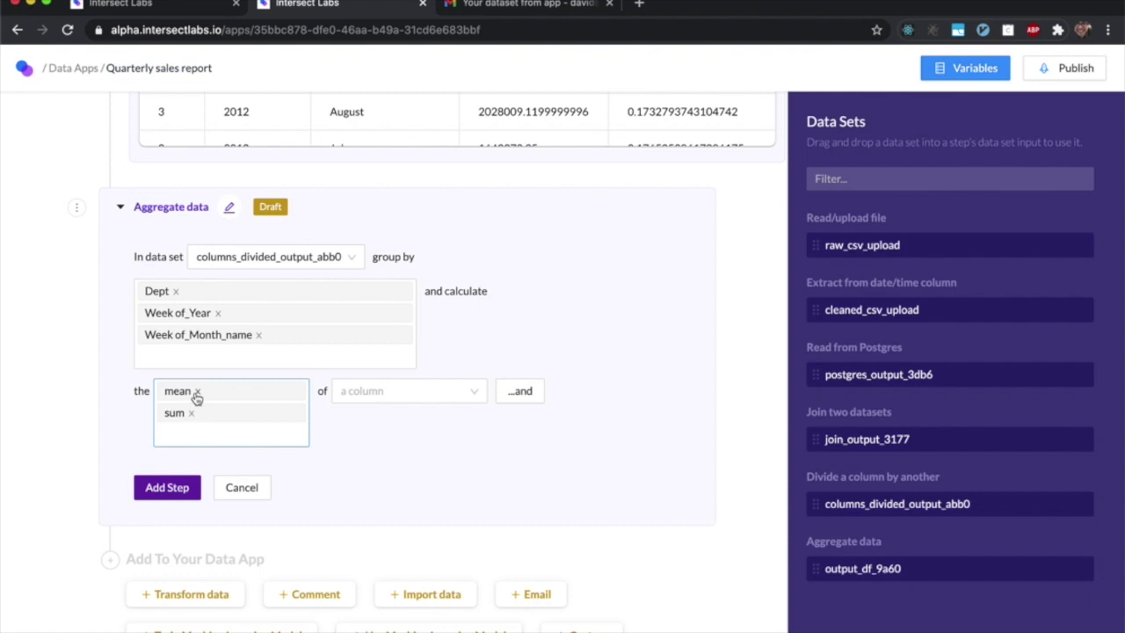
left_click(196, 392)
left_click(370, 391)
left_click(374, 506)
Include the mean of Sales per square foot as a second calculation and add the department aggregation step.
left_click(519, 391)
left_click(201, 449)
left_click(452, 444)
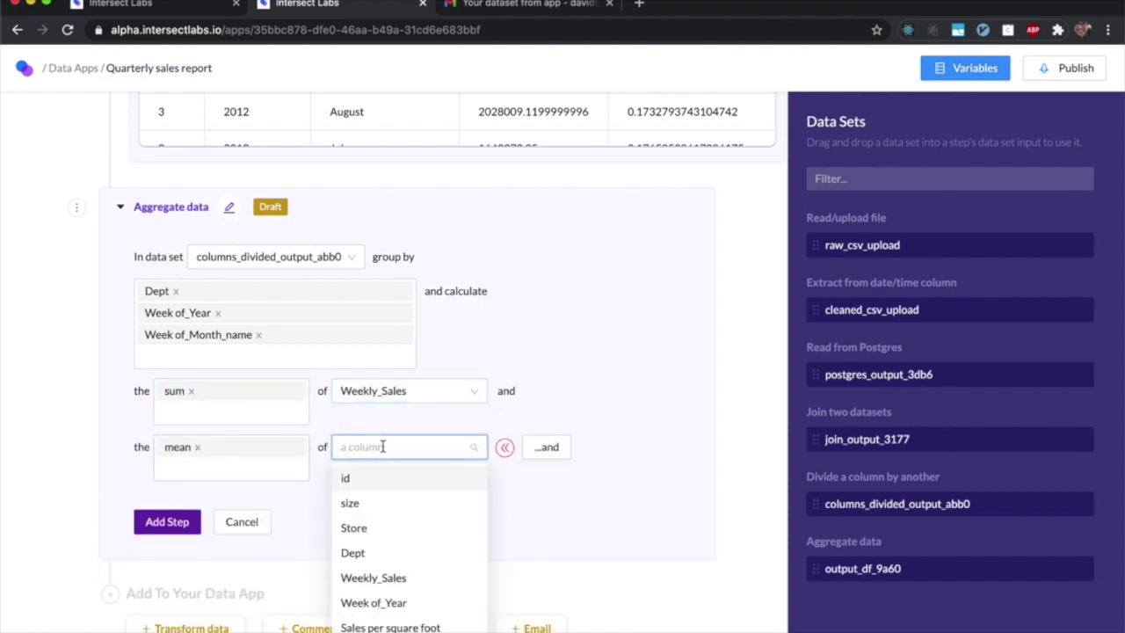
left_click(390, 605)
left_click(173, 524)
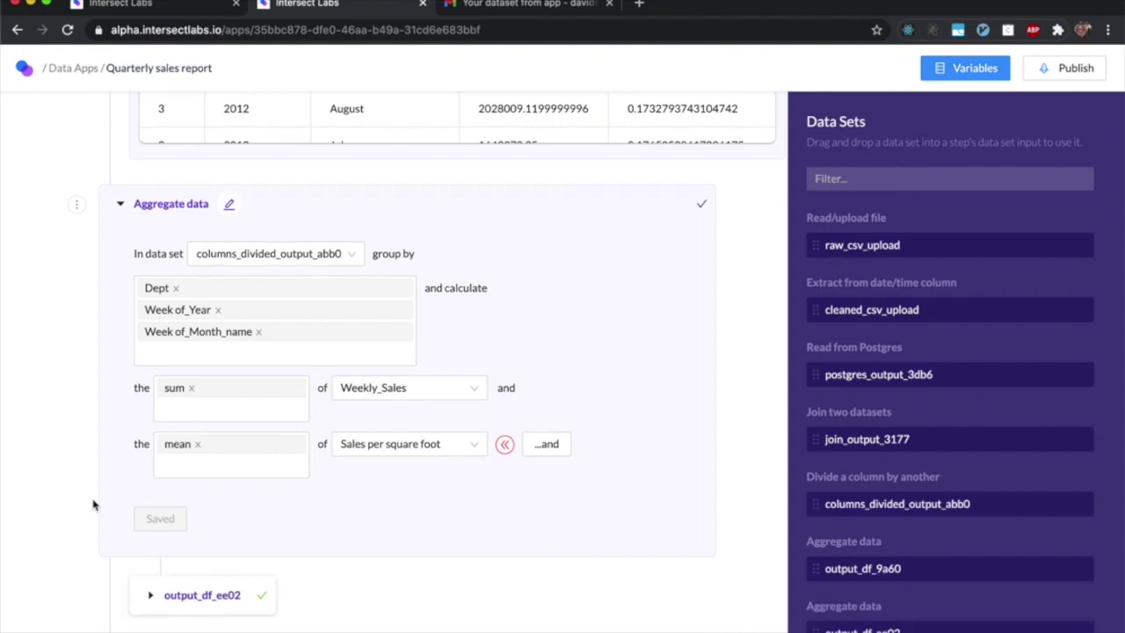
Insert a third Aggregate data step on columns_divided_output_abb0, grouped by store_type, Week of_Year and Week of_Month_name.
scroll(93, 504, "down", 3)
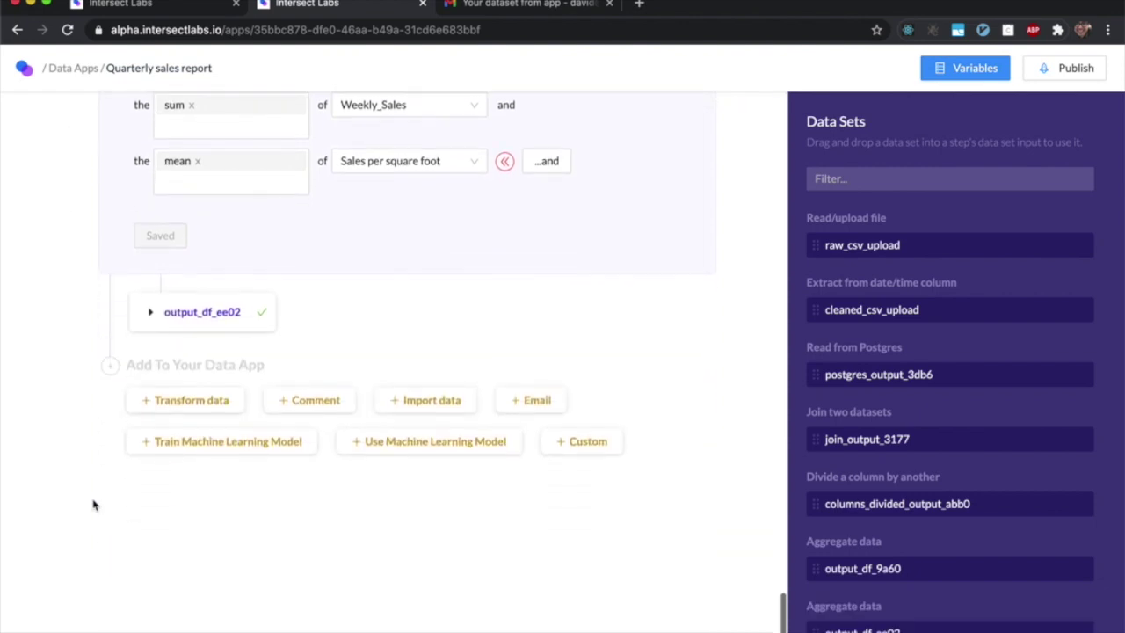
left_click(189, 402)
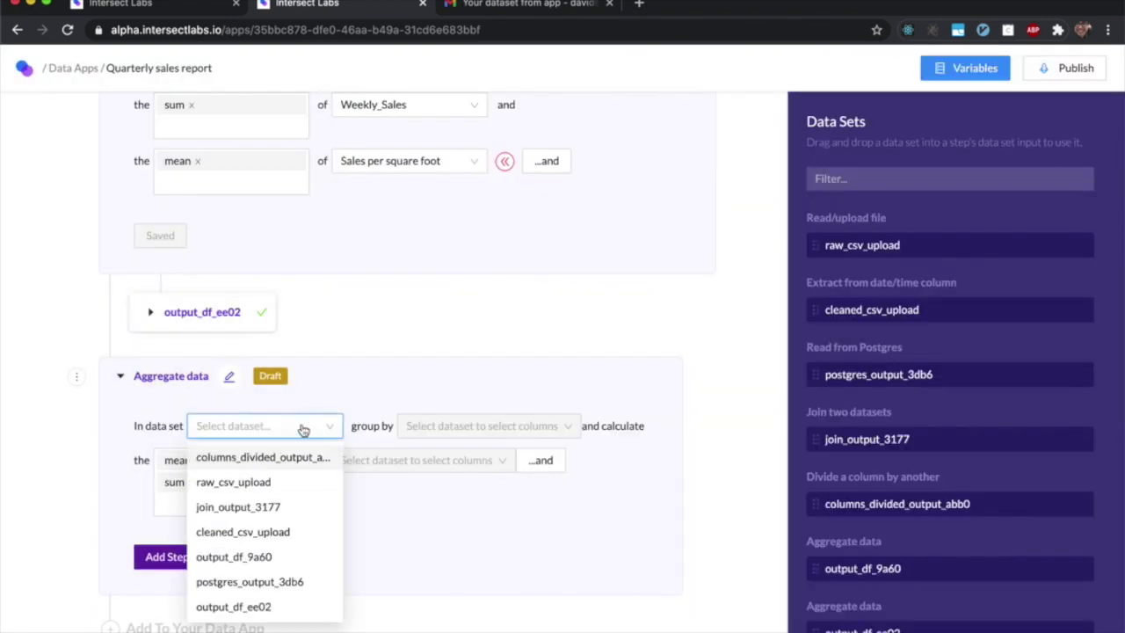
left_click(264, 454)
left_click(452, 481)
left_click(465, 369)
left_click(482, 395)
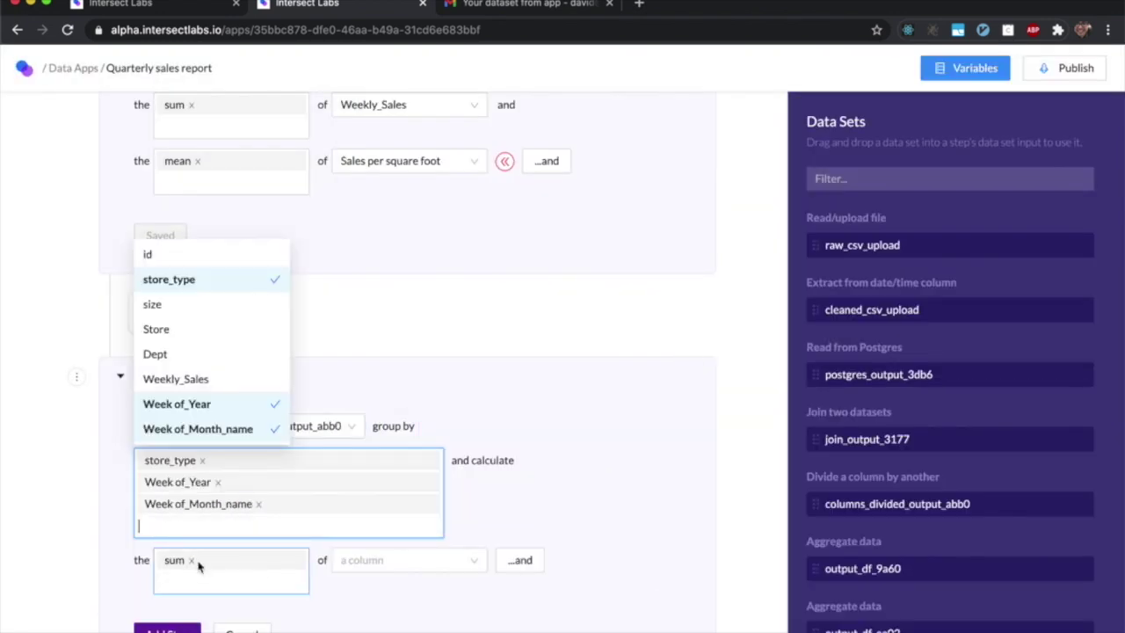
Complete the store type aggregation's sum and second column calculation, and add the step.
left_click(201, 562)
scroll(395, 395, "down", 2)
left_click(527, 419)
left_click(408, 472)
left_click(390, 441)
left_click(168, 545)
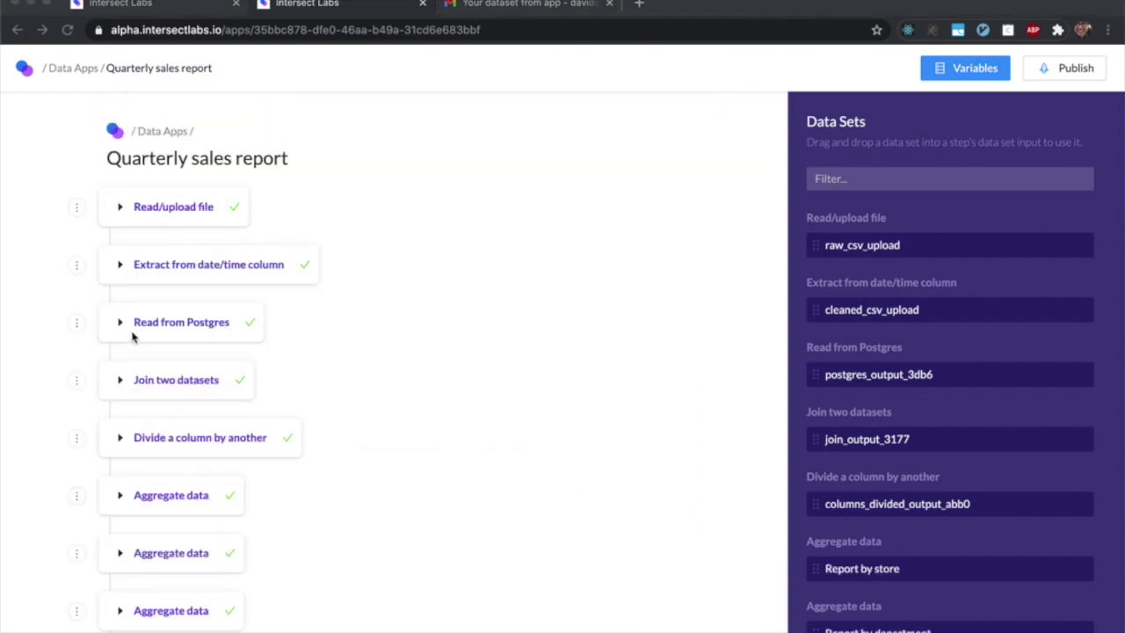
Insert a Send email attachment to myself step after the three aggregation steps.
scroll(147, 338, "down", 3)
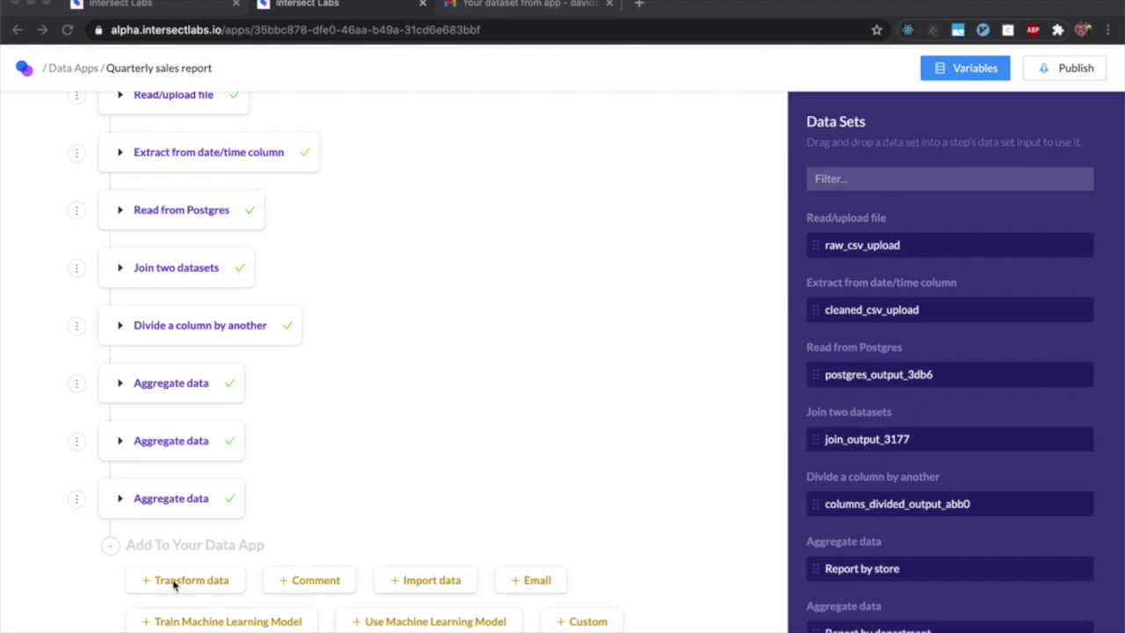
left_click(528, 579)
left_click(699, 278)
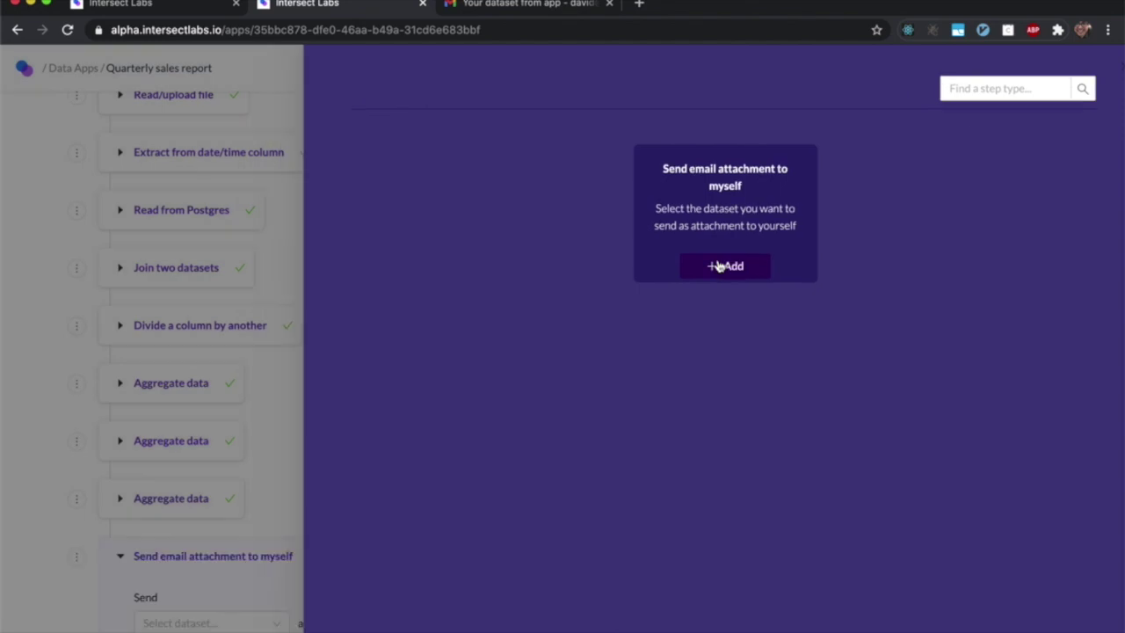
Attach the Report by store data set to the email with the file name report_by_store.
left_click(286, 505)
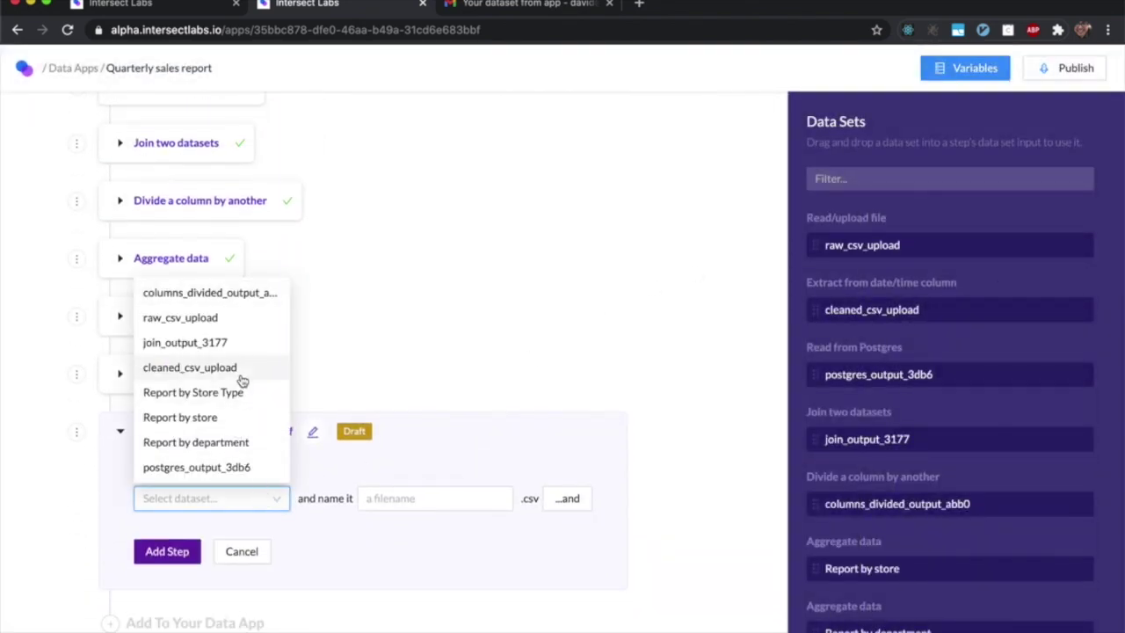
left_click(220, 417)
left_click(392, 505)
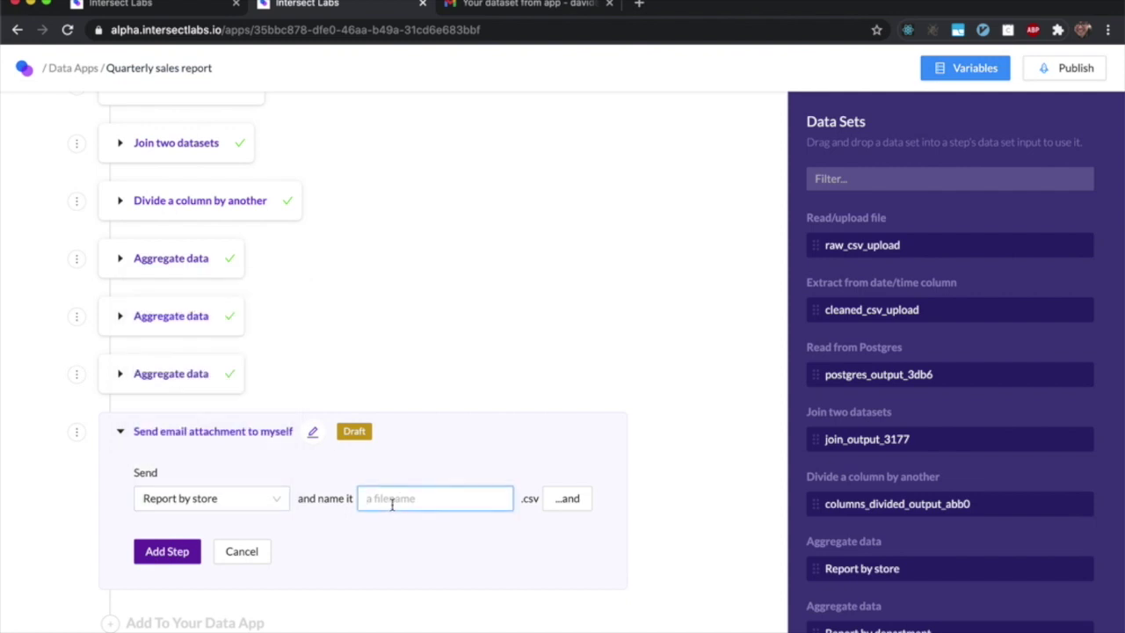
type("report_by_store")
key("Return")
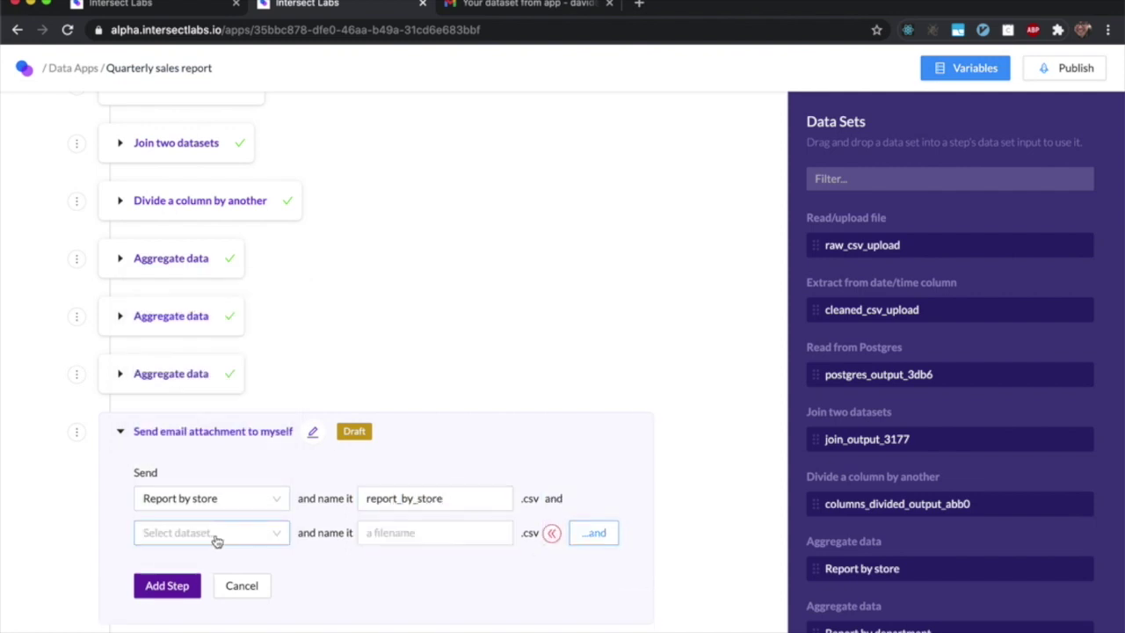
Attach the Report by Store Type data set as a second file named report_by_store_type.
left_click(214, 534)
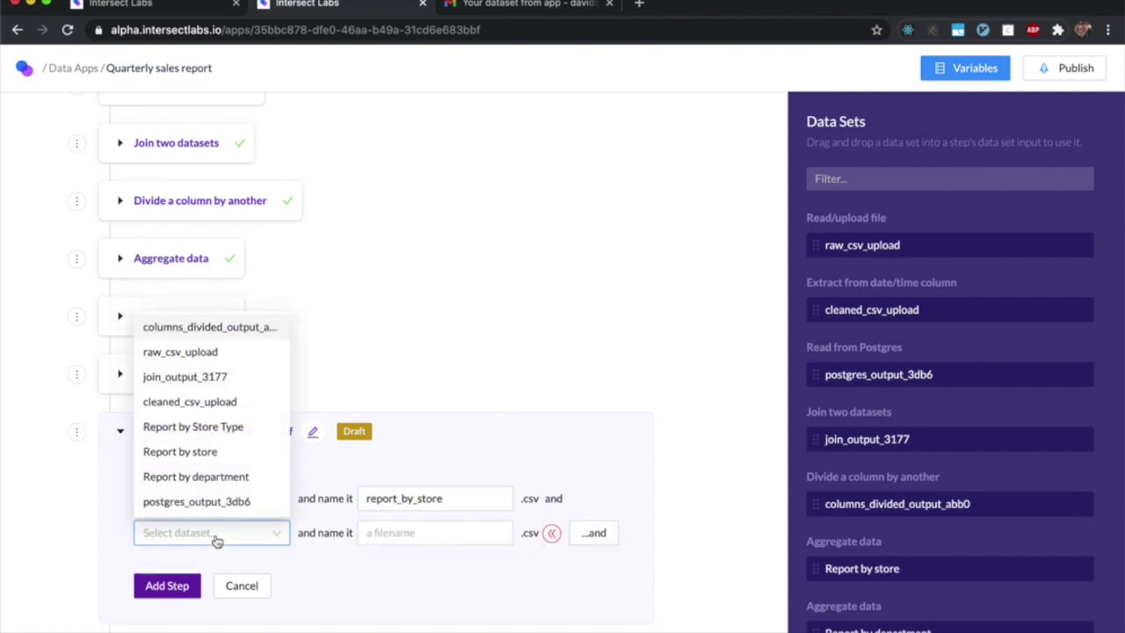
left_click(230, 428)
left_click(417, 532)
type("report_by_store_type")
Attach the Report by department data set as a third file named report_by_department and add the email step.
left_click(593, 533)
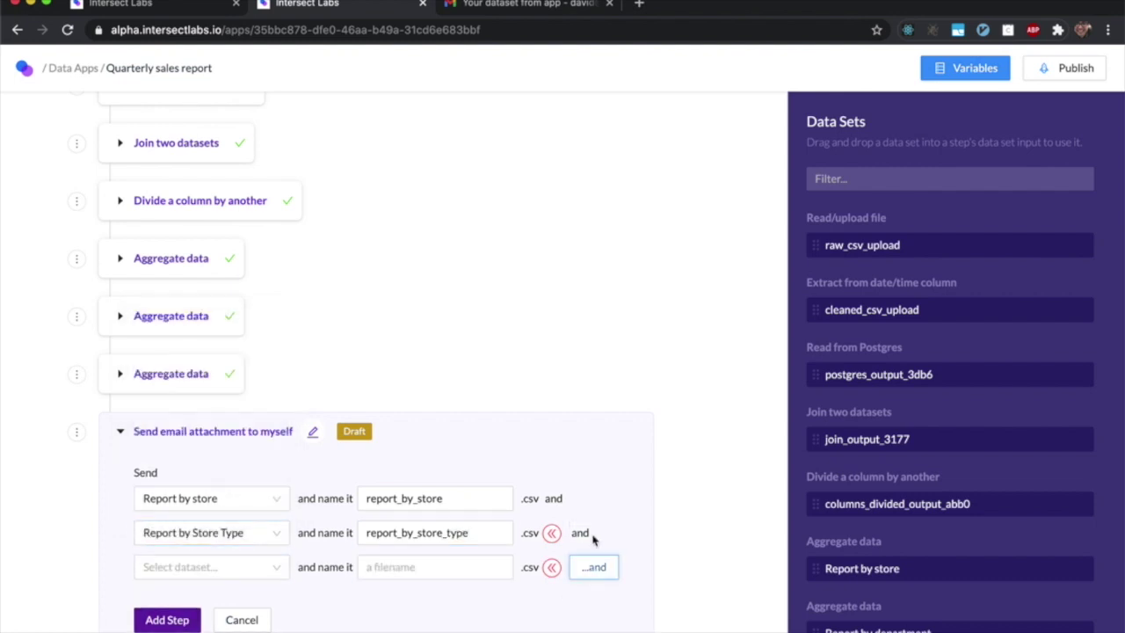
left_click(201, 567)
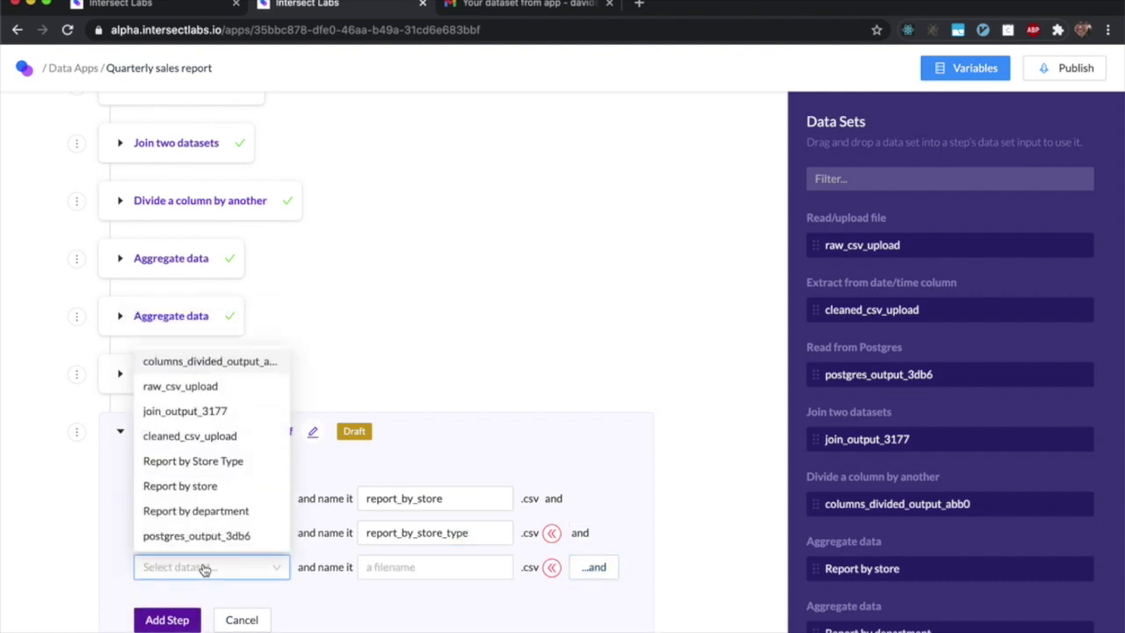
left_click(224, 510)
left_click(377, 567)
type("report_by_department")
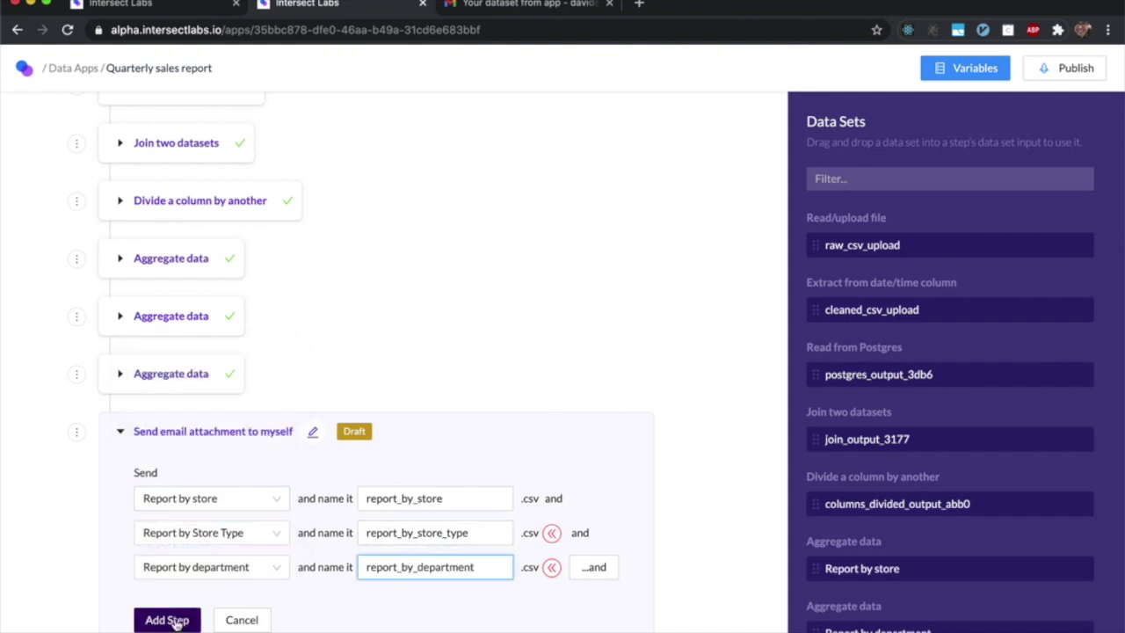
left_click(174, 620)
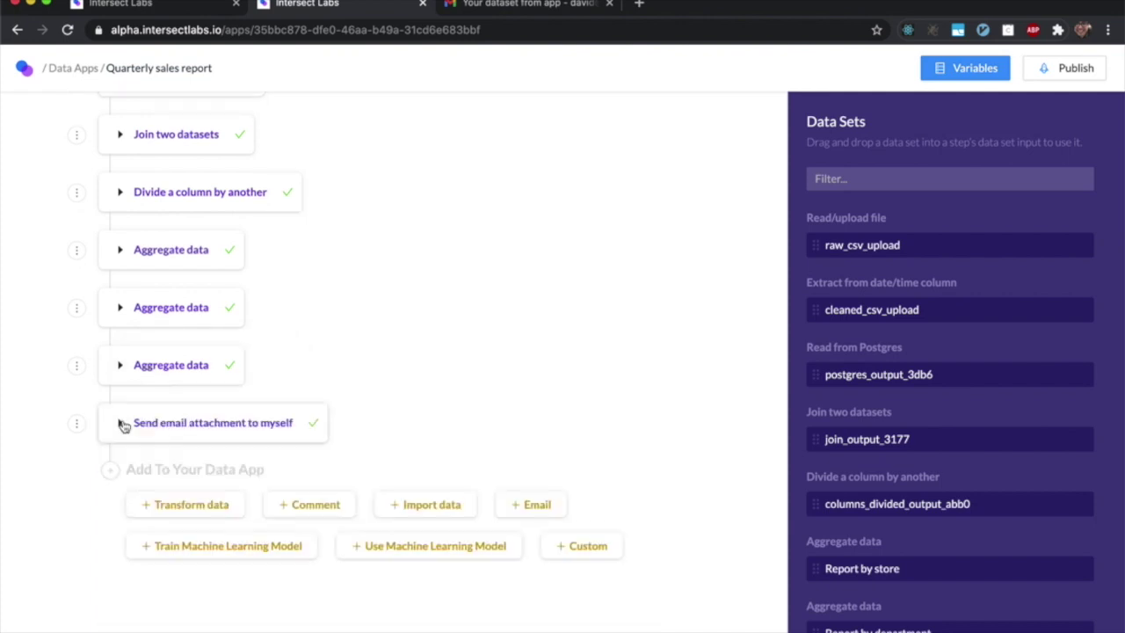
Set the published app's visibility to Organization and hide the Extract from date/time column, Read from Postgres and Join two datasets steps.
left_click(1076, 68)
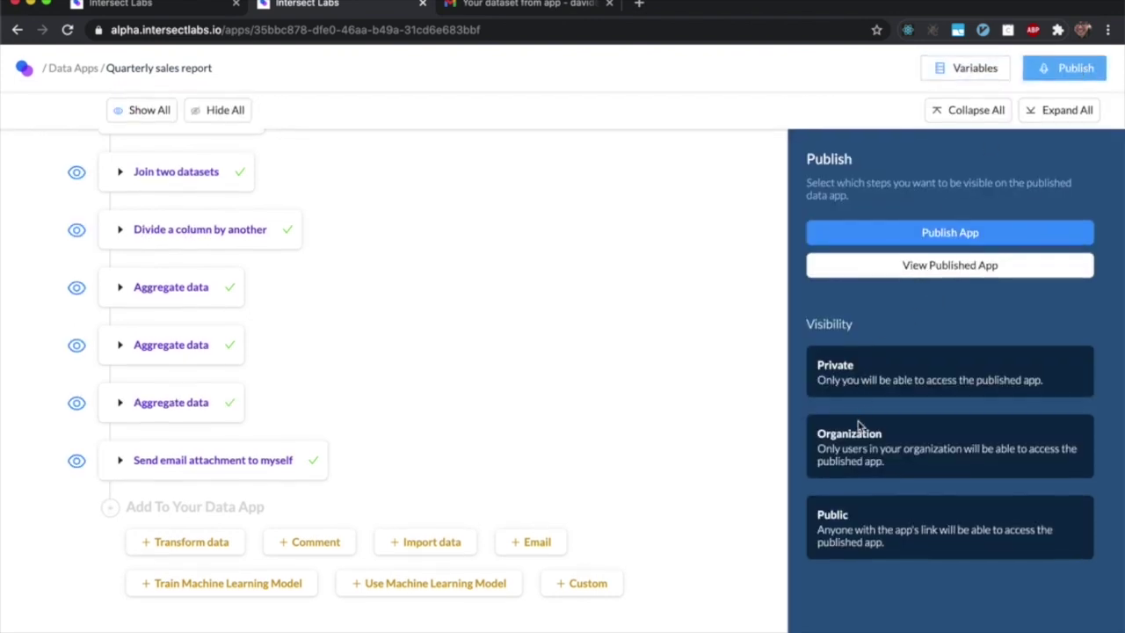
left_click(869, 448)
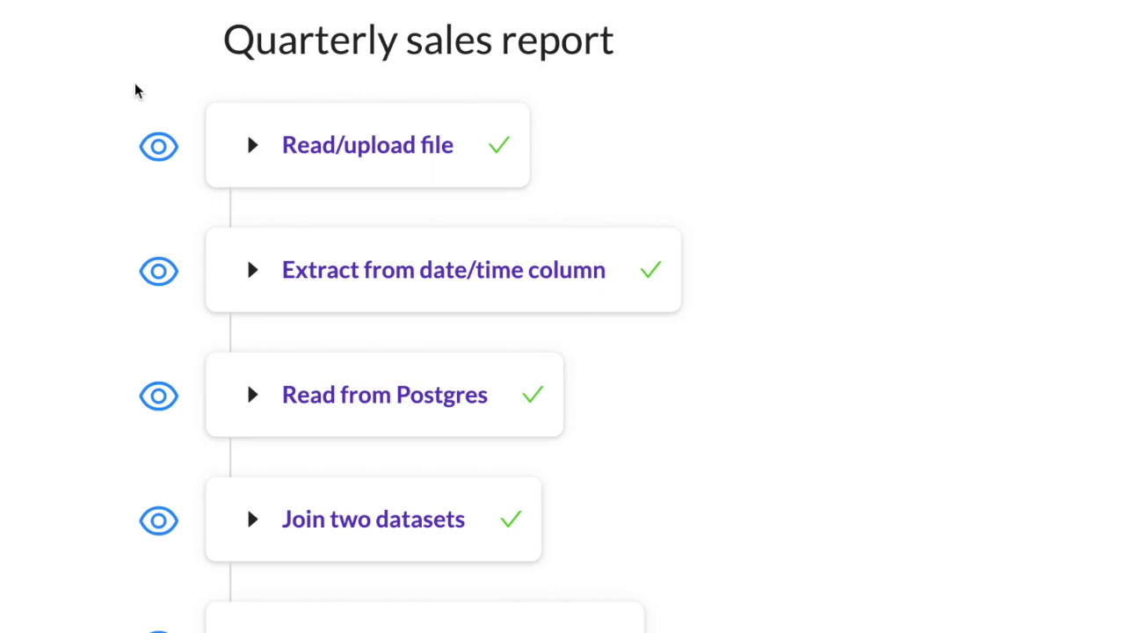
left_click(158, 272)
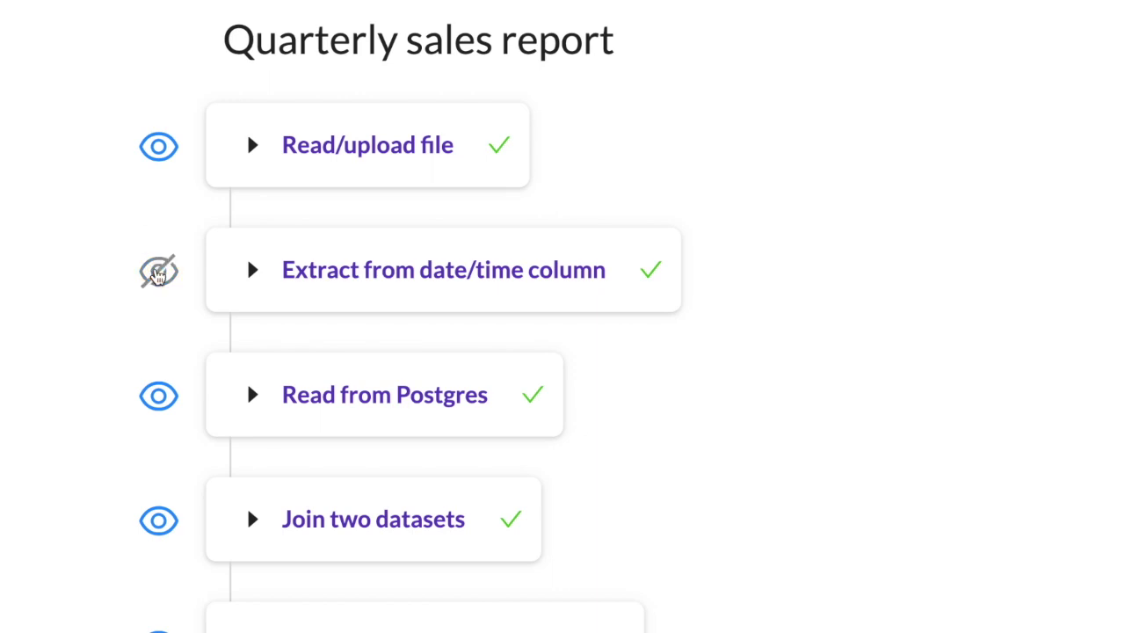
left_click(159, 395)
left_click(161, 525)
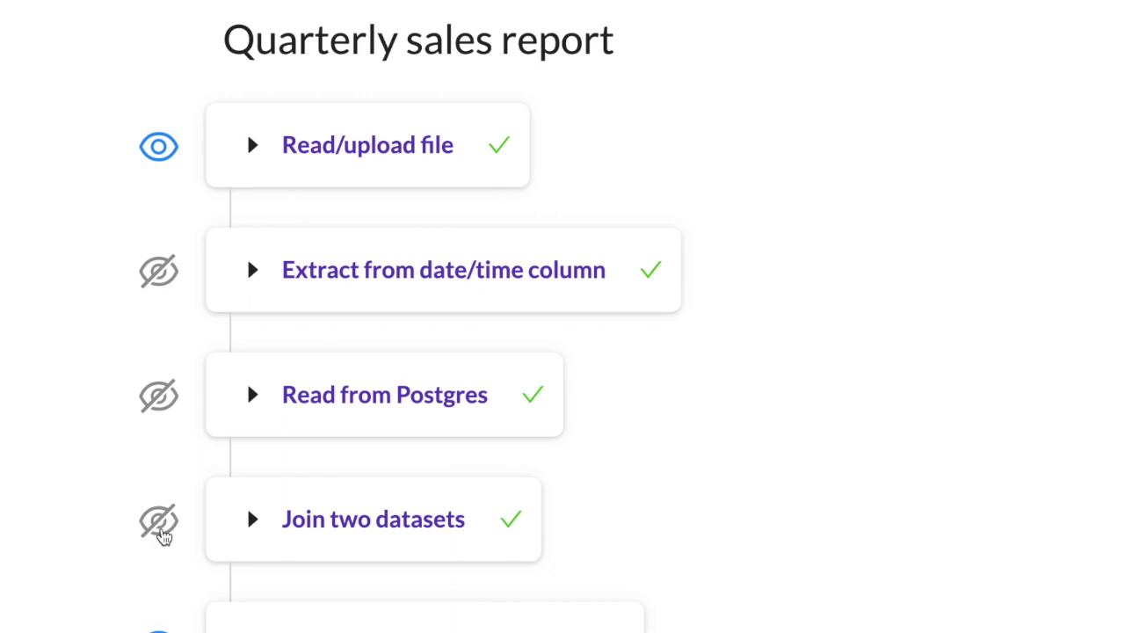
Expand the Read/upload file step to check its option for user-provided input in the published app.
left_click(254, 150)
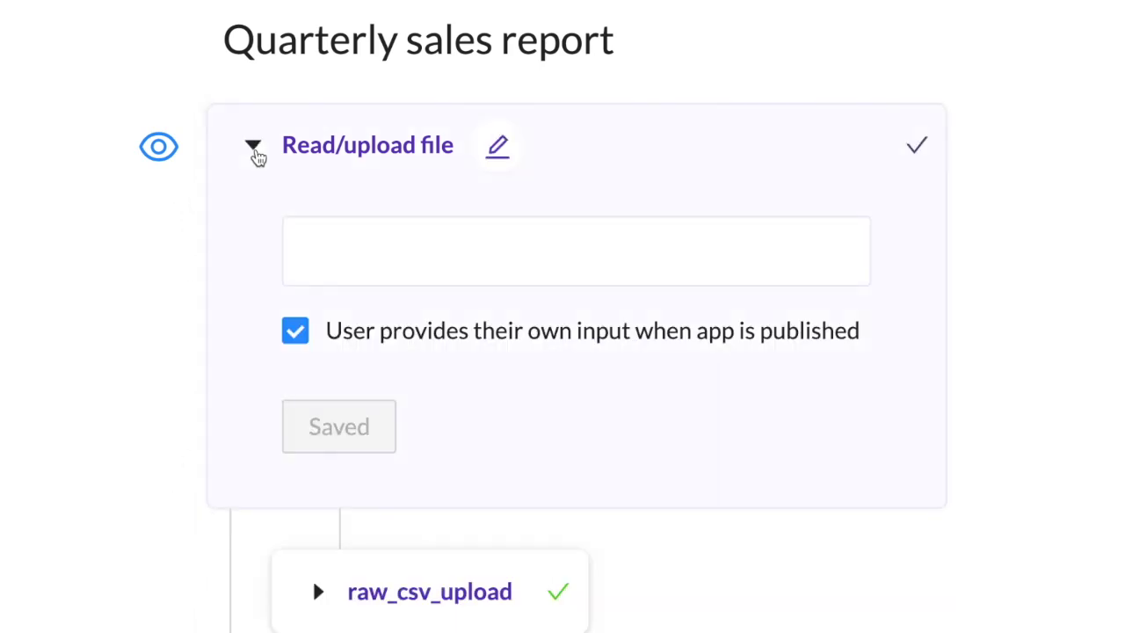
Publish the Quarterly sales report app with user-provided input enabled for the Read/upload file step, and run the app.
left_click(299, 460)
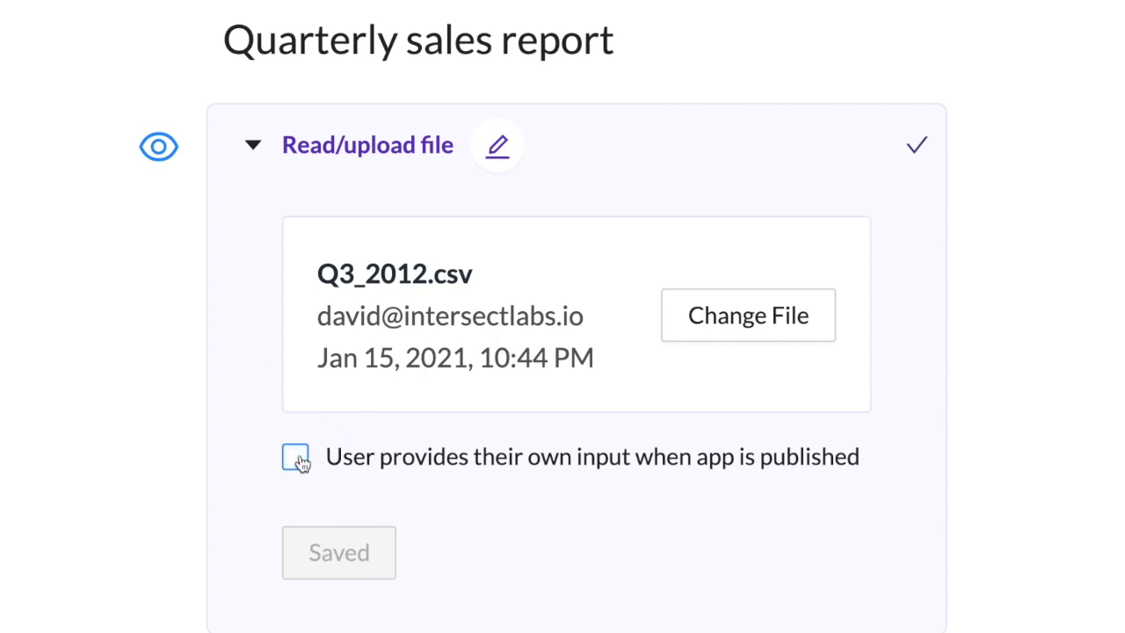
left_click(297, 459)
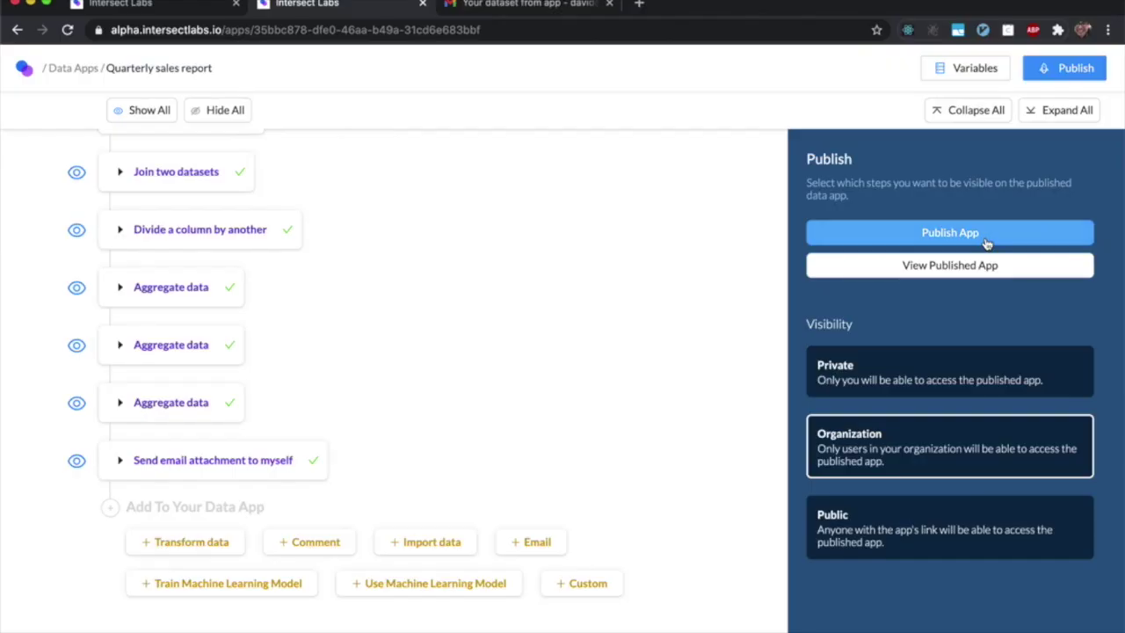
left_click(984, 234)
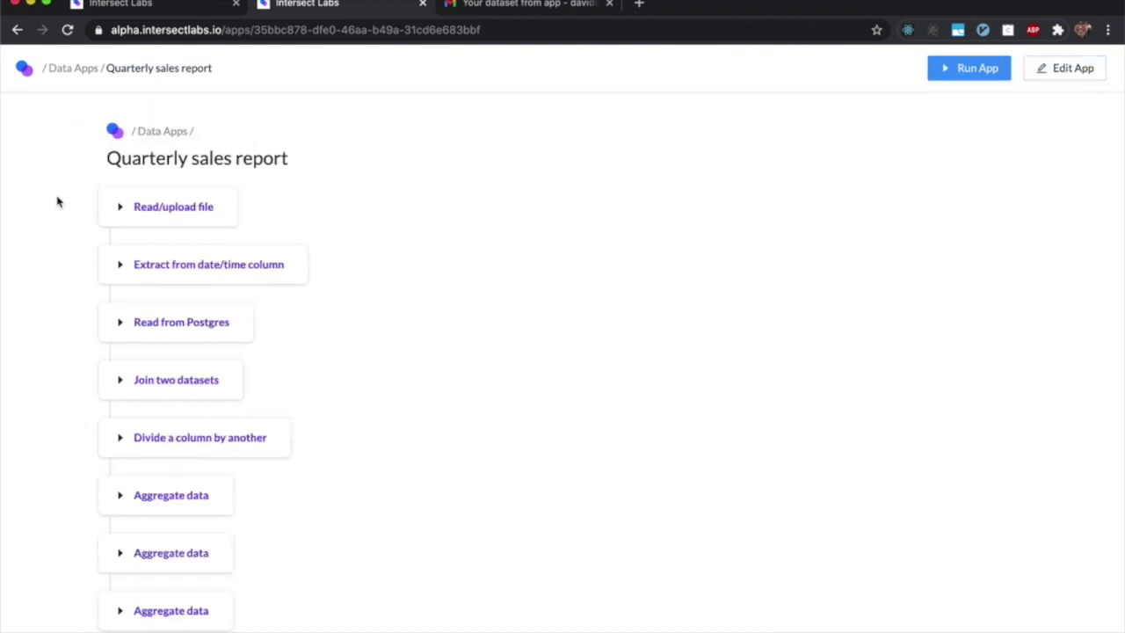
left_click(941, 72)
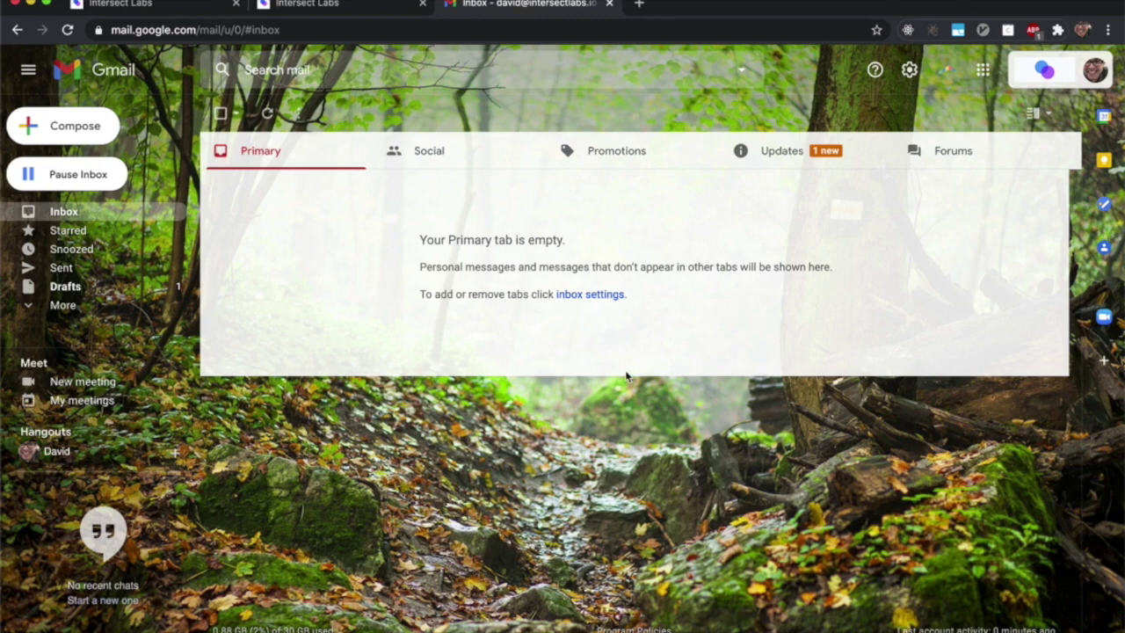
Open the "Your dataset from app" email in Gmail's Updates category and check its store, store type and department report attachments.
left_click(805, 151)
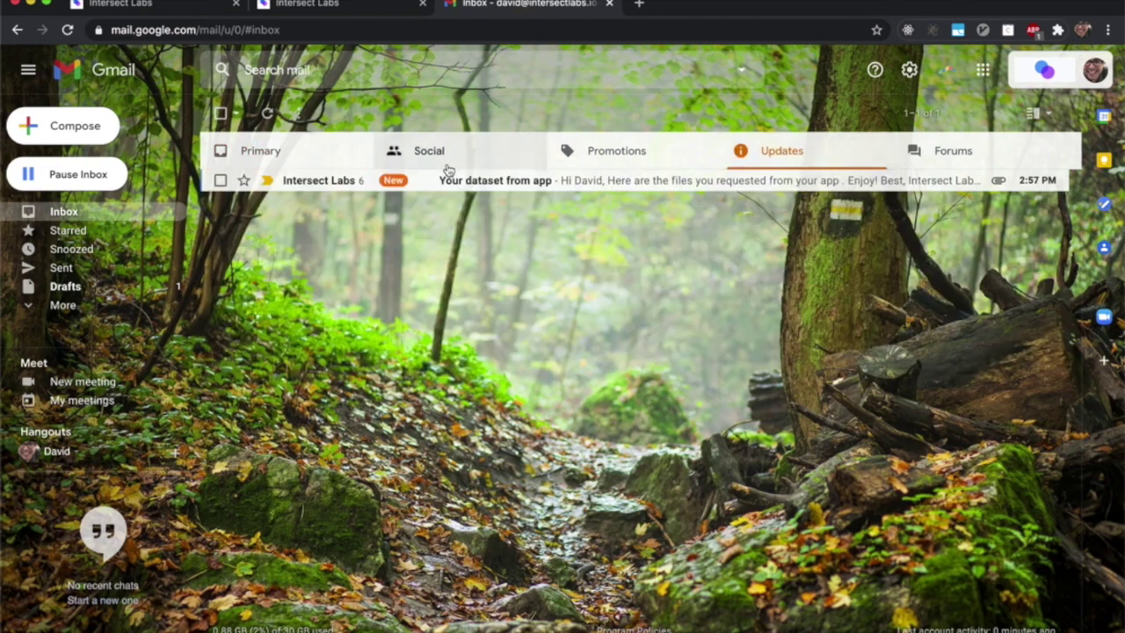
left_click(442, 180)
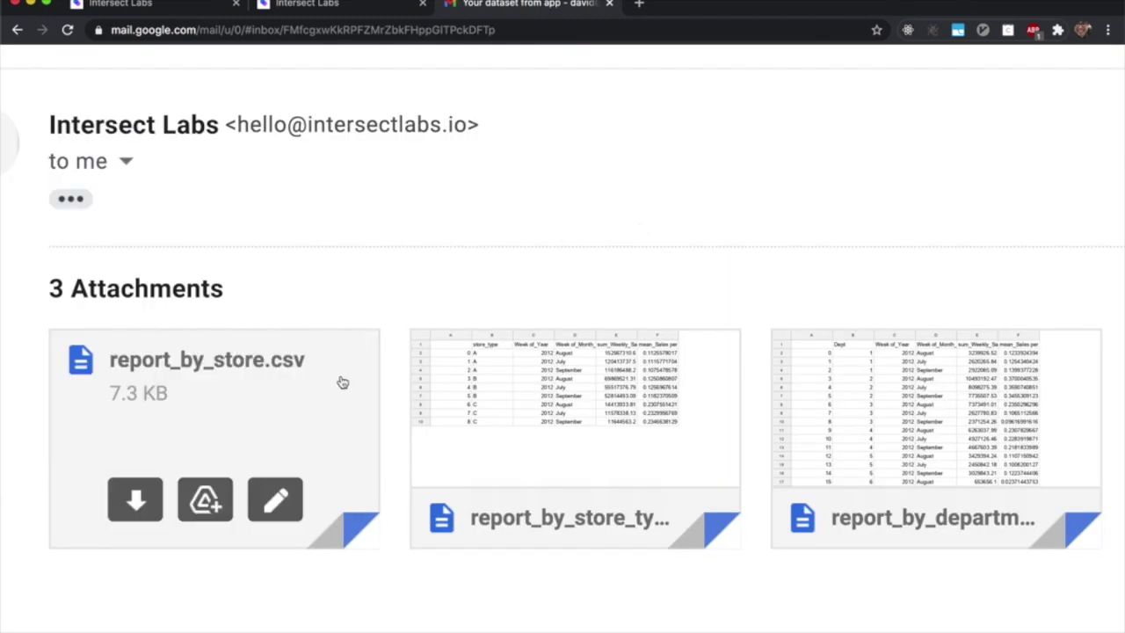
mouse_move(952, 415)
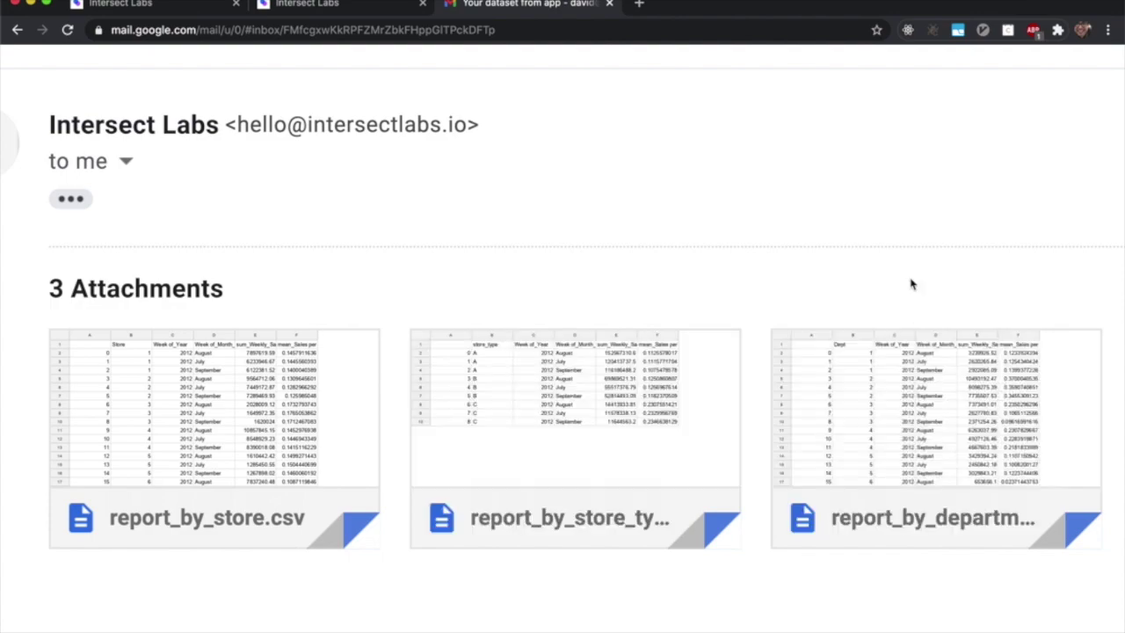